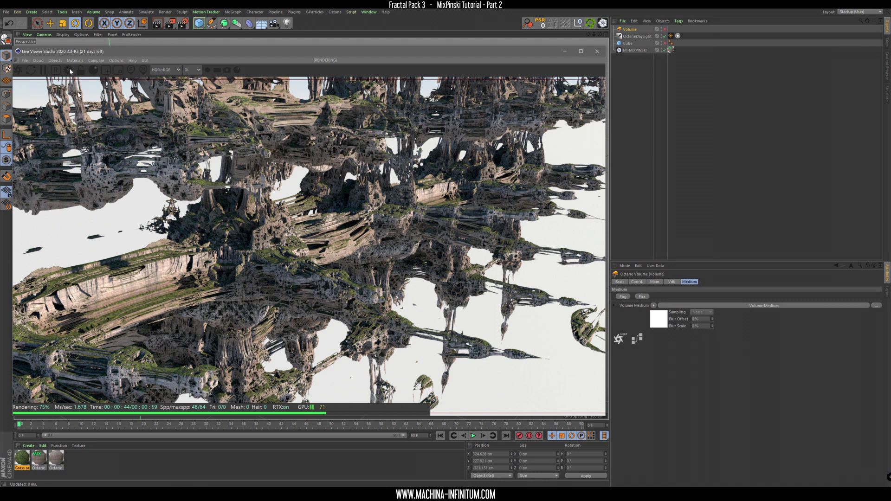
Step: Add an Octane Fog Volume object to the scene and rename it FOG VOLUME
{"action": "left_click", "coordinate": [55, 61]}
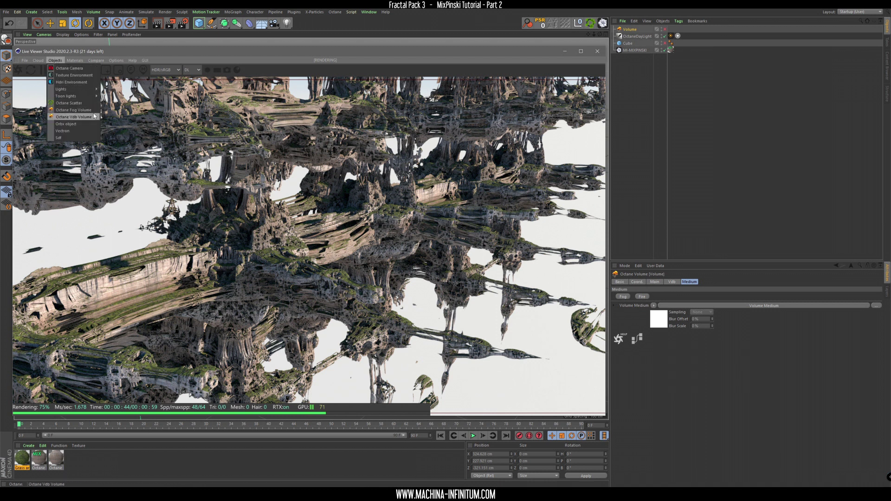
{"action": "left_click", "coordinate": [77, 110]}
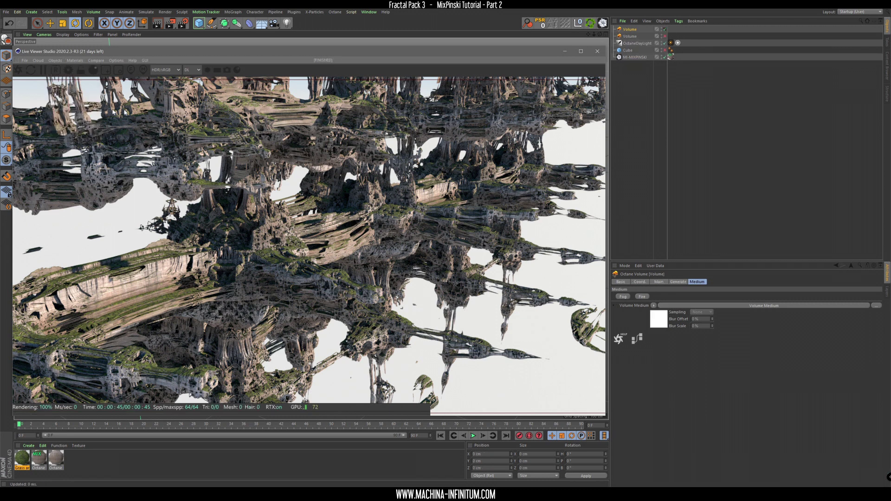
{"action": "double_click", "coordinate": [632, 29]}
{"action": "type", "text": "FoG VOL"}
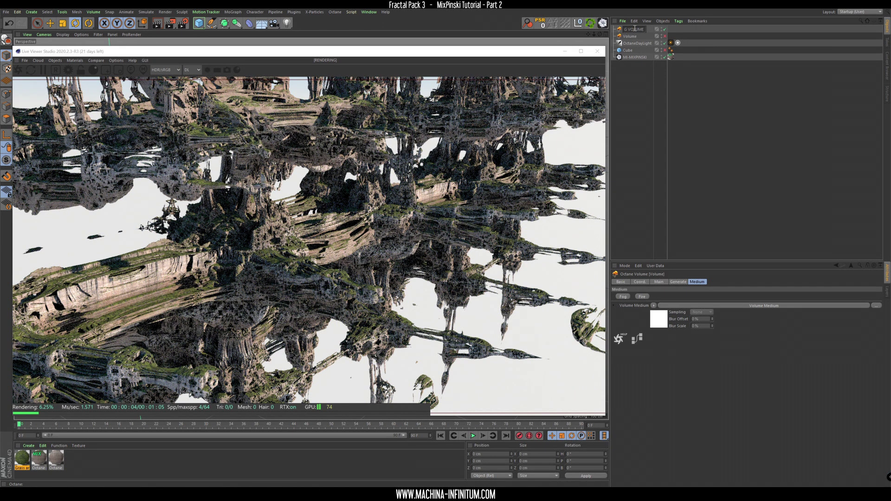
{"action": "key", "text": "Return"}
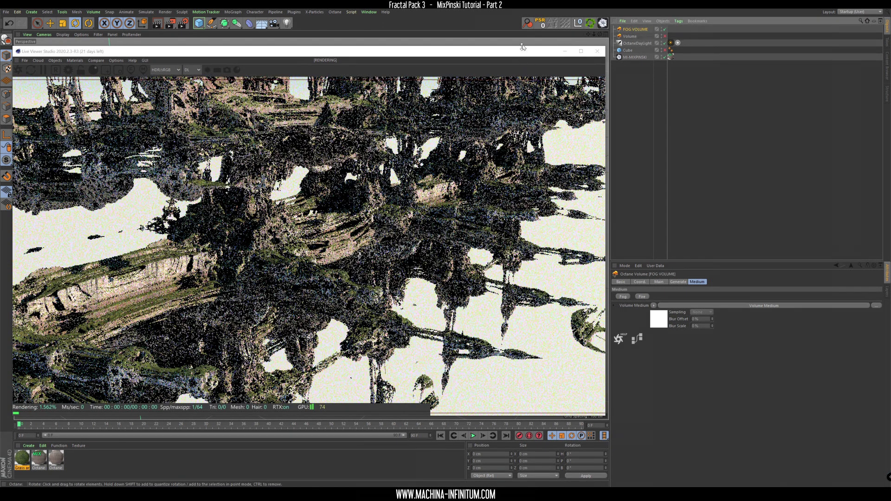
Step: Add an Octane camera to the scene and move the Live Viewer window off the perspective view
{"action": "left_click", "coordinate": [55, 60]}
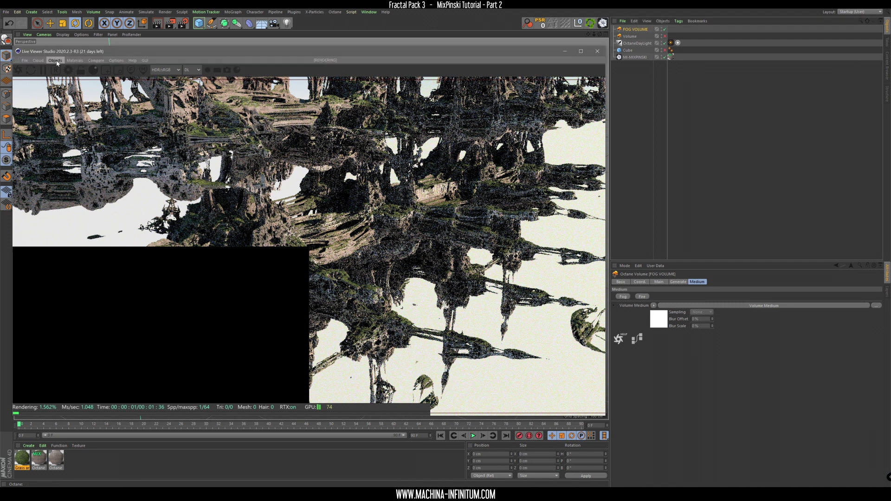
{"action": "left_click", "coordinate": [59, 71]}
{"action": "left_click_drag", "start_coordinate": [105, 52], "coordinate": [405, 325]}
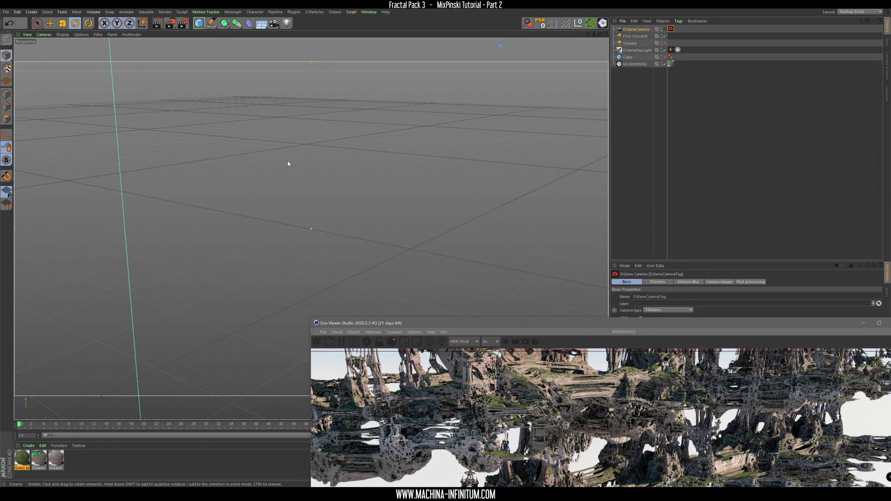
Step: Switch the perspective view to the default camera and display it with Gouraud Shading, framing the fog volume and camera
{"action": "middle_click", "coordinate": [289, 163]}
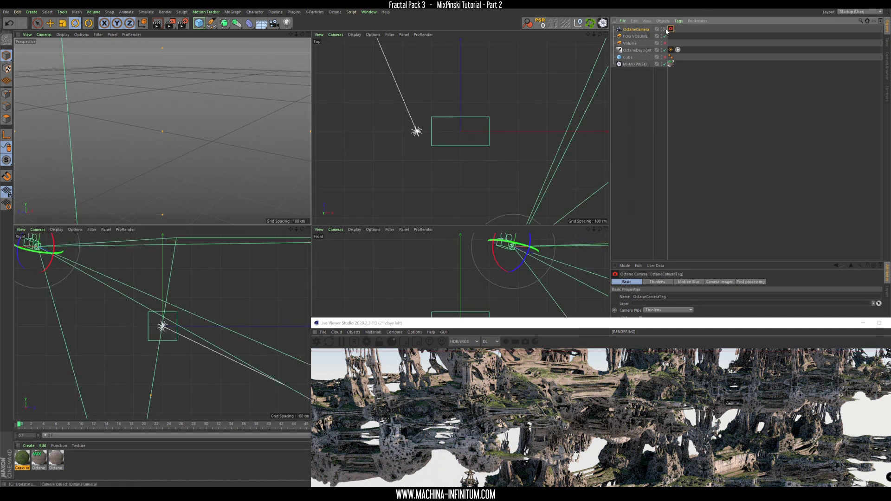
{"action": "left_click", "coordinate": [38, 229]}
{"action": "left_click", "coordinate": [50, 275]}
{"action": "middle_click", "coordinate": [231, 292]}
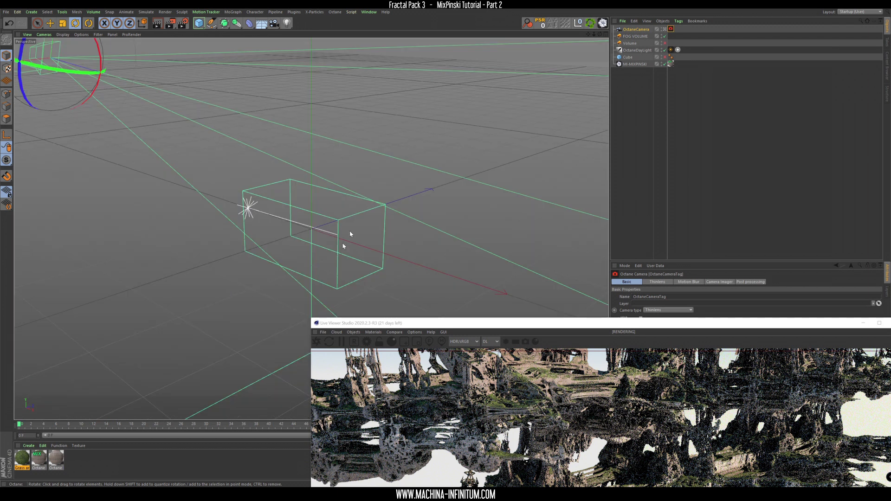
{"action": "left_click", "coordinate": [63, 34]}
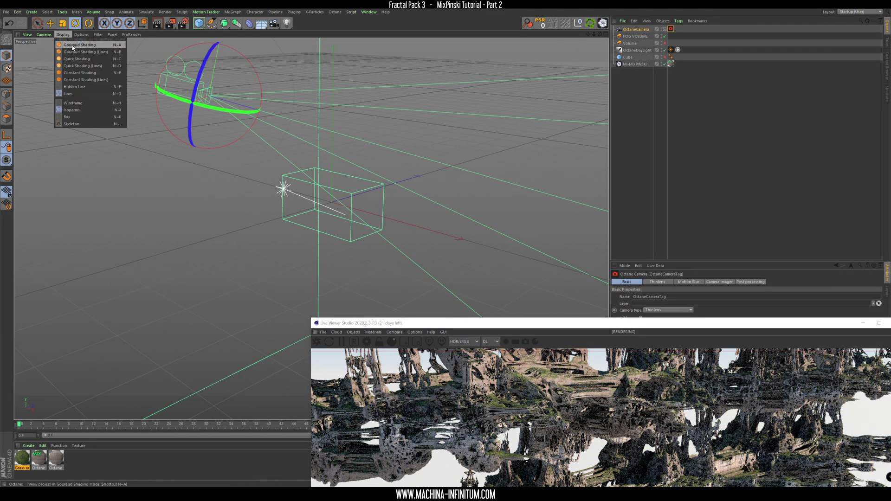
{"action": "left_click", "coordinate": [83, 48]}
{"action": "mouse_move", "coordinate": [283, 190]}
{"action": "left_mouse_down", "text": "alt"}
{"action": "mouse_move", "coordinate": [354, 179]}
{"action": "mouse_move", "coordinate": [330, 217]}
{"action": "mouse_move", "coordinate": [300, 241]}
{"action": "mouse_move", "coordinate": [282, 228]}
{"action": "left_mouse_up", "text": "alt"}
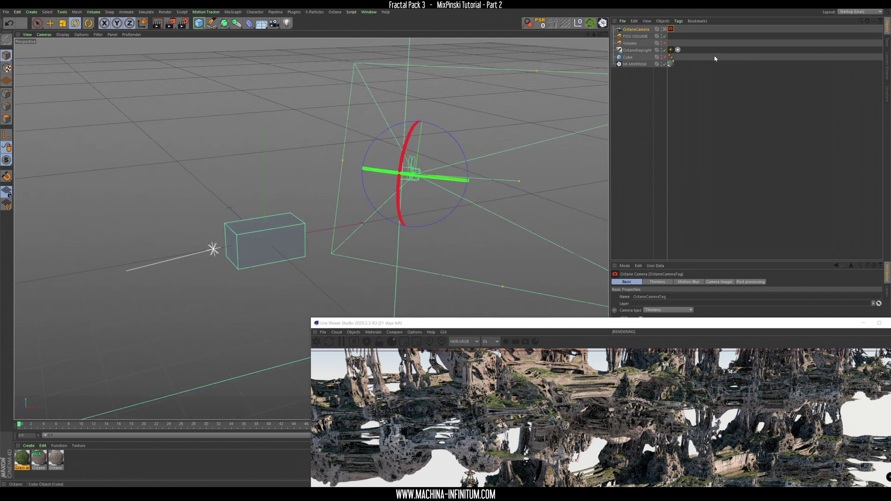
Step: Move the fog volume along its X axis until it lies just beyond the Octane camera, checking the Live Viewer render
{"action": "left_click", "coordinate": [637, 30]}
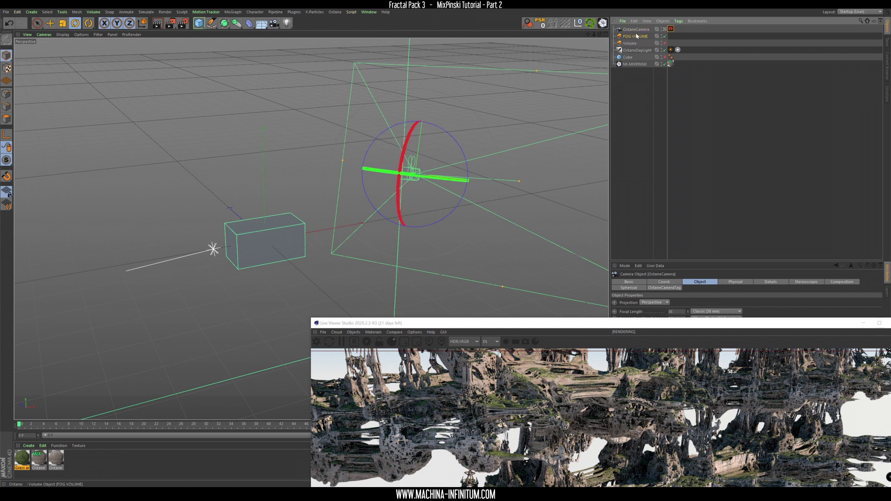
{"action": "left_click", "coordinate": [637, 36]}
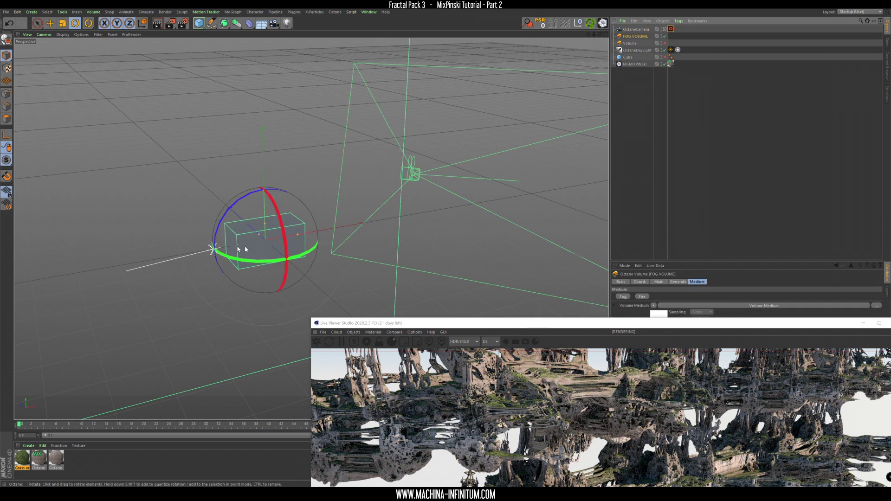
{"action": "left_click", "coordinate": [50, 22]}
{"action": "left_click_drag", "start_coordinate": [338, 227], "coordinate": [540, 193]}
{"action": "left_click_drag", "start_coordinate": [636, 324], "coordinate": [420, 88]}
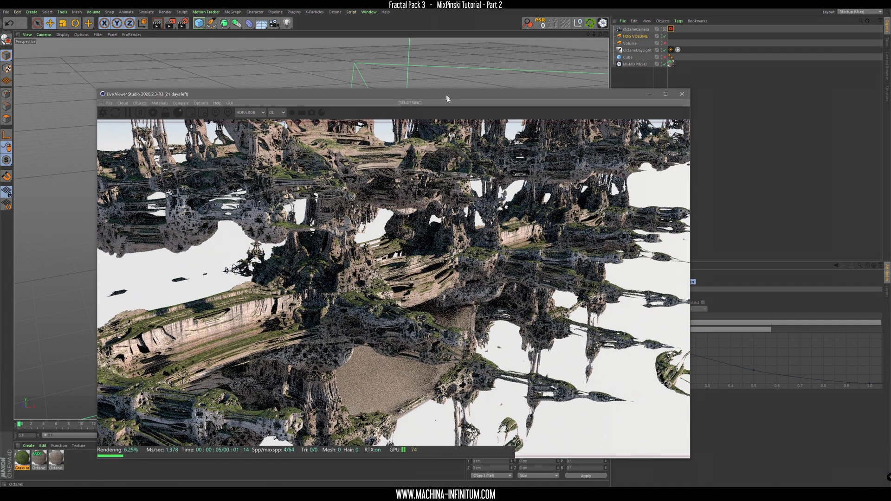
{"action": "left_click_drag", "start_coordinate": [444, 91], "coordinate": [500, 329]}
{"action": "left_click_drag", "start_coordinate": [532, 193], "coordinate": [553, 192]}
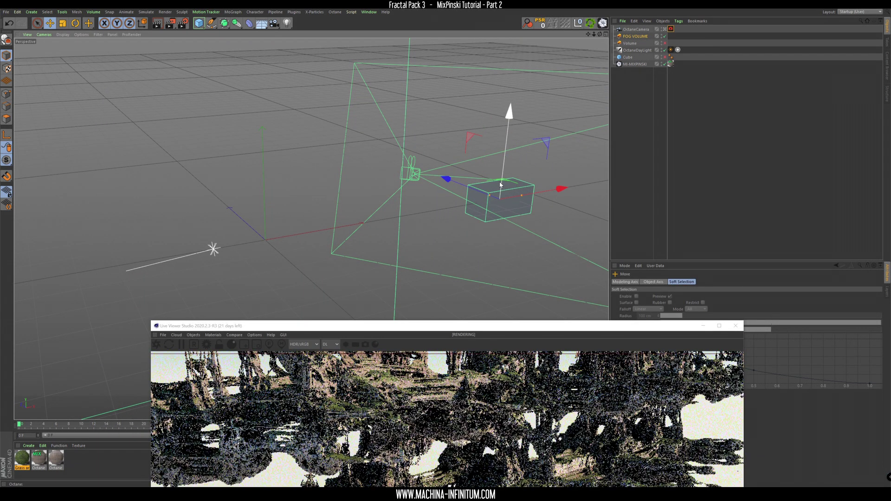
Step: Raise the fog volume to the camera's level and stretch its height and depth into a larger box
{"action": "left_click_drag", "start_coordinate": [509, 122], "coordinate": [511, 94]}
{"action": "left_click_drag", "start_coordinate": [507, 158], "coordinate": [508, 131]}
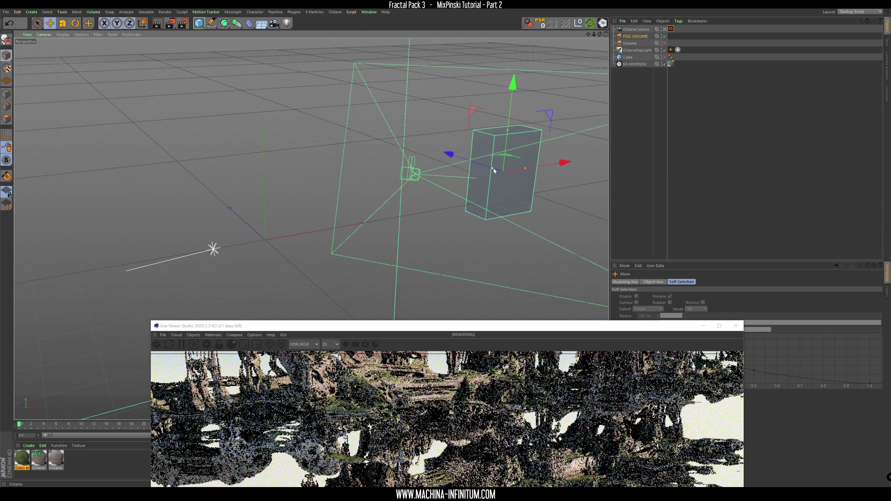
{"action": "left_click_drag", "start_coordinate": [488, 169], "coordinate": [478, 163]}
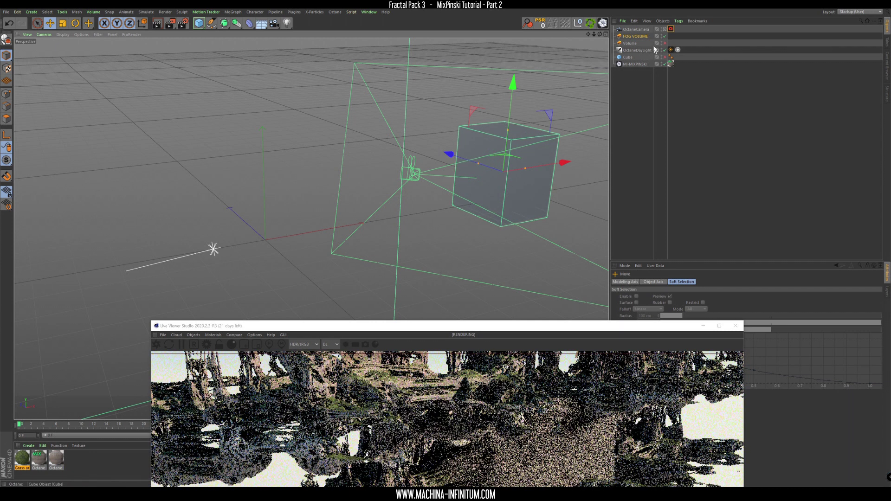
Step: Align the fog volume to OctaneCamera by parenting it, resetting its PSR and unparenting it again
{"action": "mouse_move", "coordinate": [633, 38]}
{"action": "left_mouse_down"}
{"action": "mouse_move", "coordinate": [652, 36]}
{"action": "mouse_move", "coordinate": [636, 31]}
{"action": "left_mouse_up"}
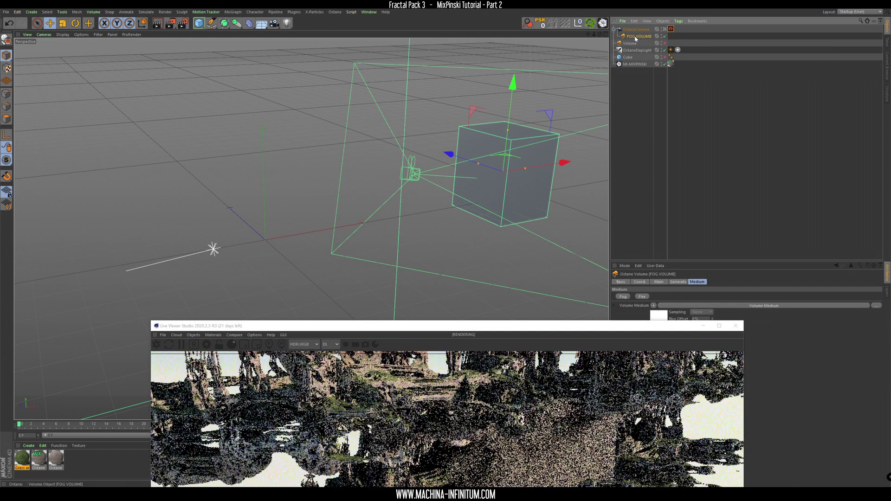
{"action": "left_click", "coordinate": [537, 23]}
{"action": "left_click_drag", "start_coordinate": [644, 328], "coordinate": [481, 264]}
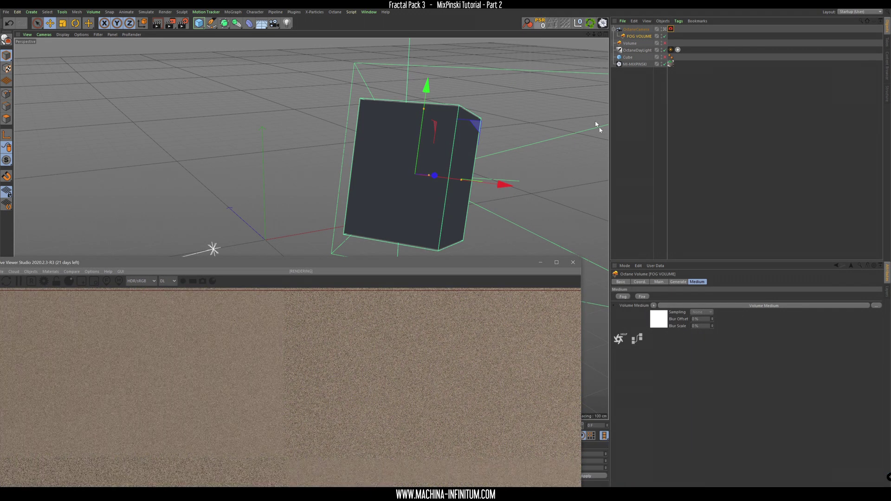
{"action": "left_click", "coordinate": [639, 281]}
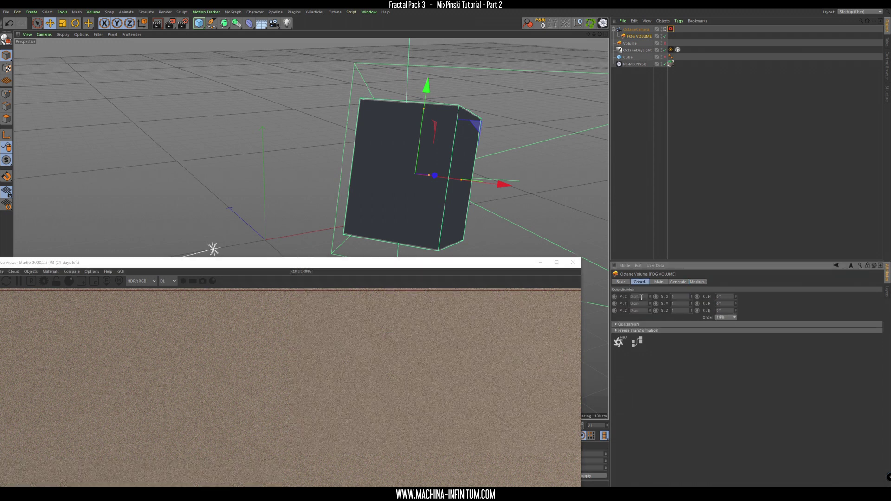
{"action": "key", "text": "Tab"}
{"action": "left_click_drag", "start_coordinate": [634, 39], "coordinate": [628, 77]}
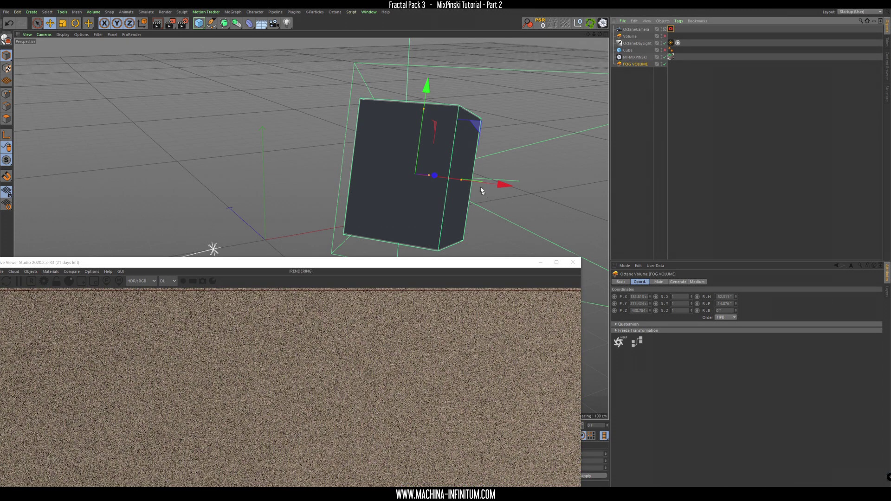
Step: Move the fog volume forward along the camera's viewing direction and lengthen it in depth
{"action": "left_click_drag", "start_coordinate": [453, 168], "coordinate": [495, 179], "text": "alt"}
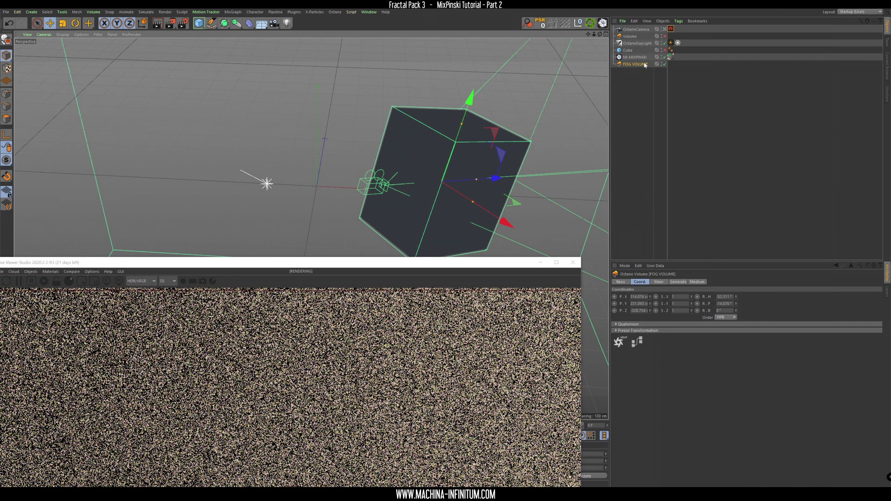
{"action": "left_click_drag", "start_coordinate": [496, 178], "coordinate": [516, 180]}
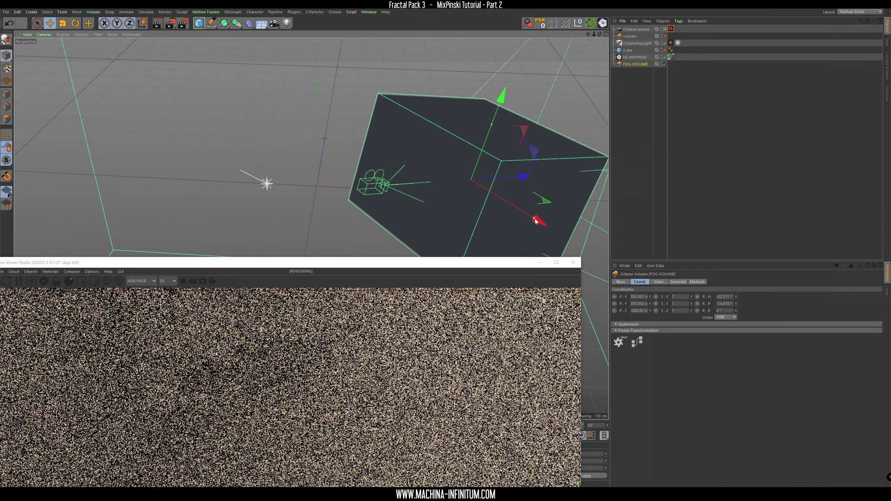
{"action": "mouse_move", "coordinate": [413, 185]}
{"action": "left_mouse_down", "text": "alt"}
{"action": "mouse_move", "coordinate": [456, 174]}
{"action": "mouse_move", "coordinate": [424, 182]}
{"action": "left_mouse_up", "text": "alt"}
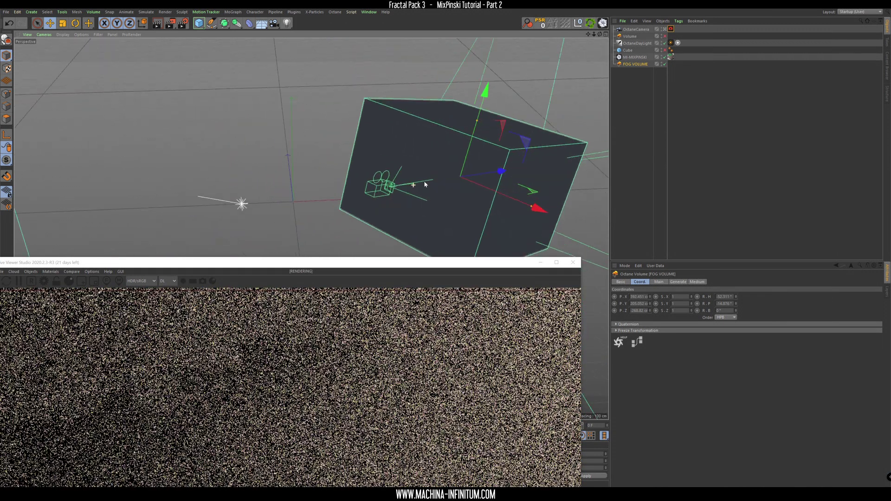
Step: Coarsen the fog volume's editor voxel size to over 100 cm in its generation settings
{"action": "left_click", "coordinate": [660, 282]}
{"action": "left_click", "coordinate": [679, 282]}
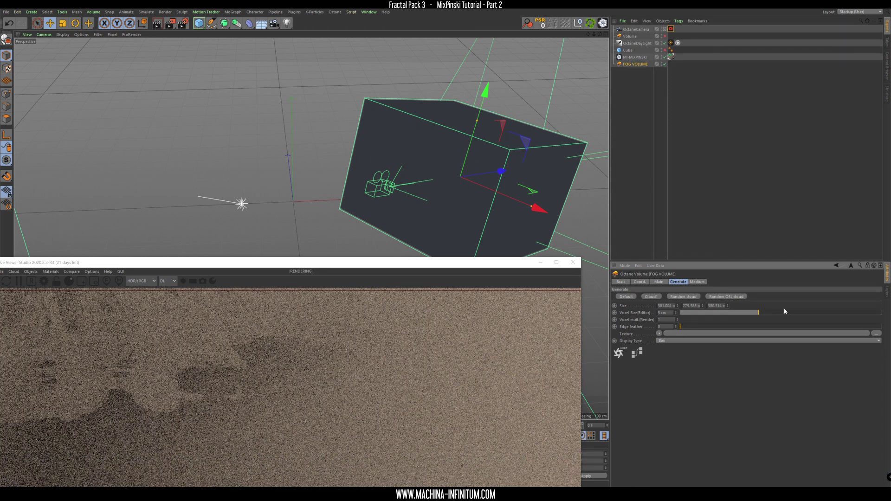
{"action": "left_click_drag", "start_coordinate": [788, 314], "coordinate": [795, 312]}
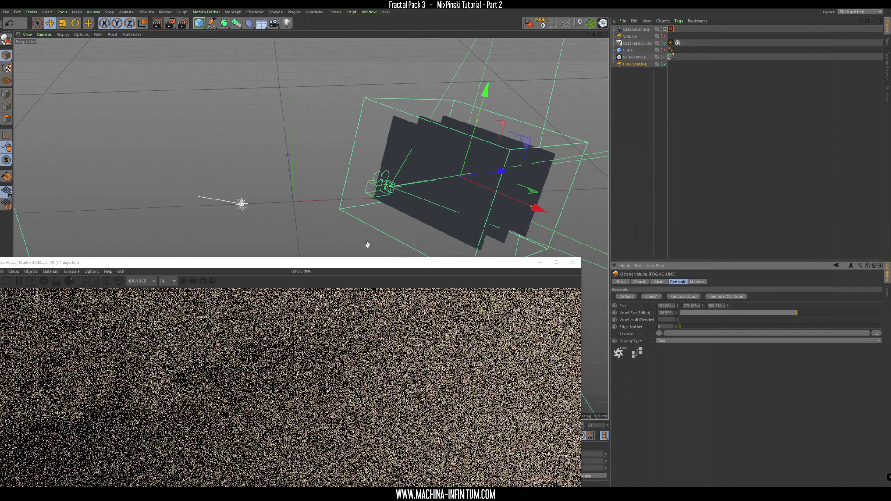
Step: Enlarge the fog volume's width and height so the box extends well around the camera's view
{"action": "left_click_drag", "start_coordinate": [371, 267], "coordinate": [398, 281]}
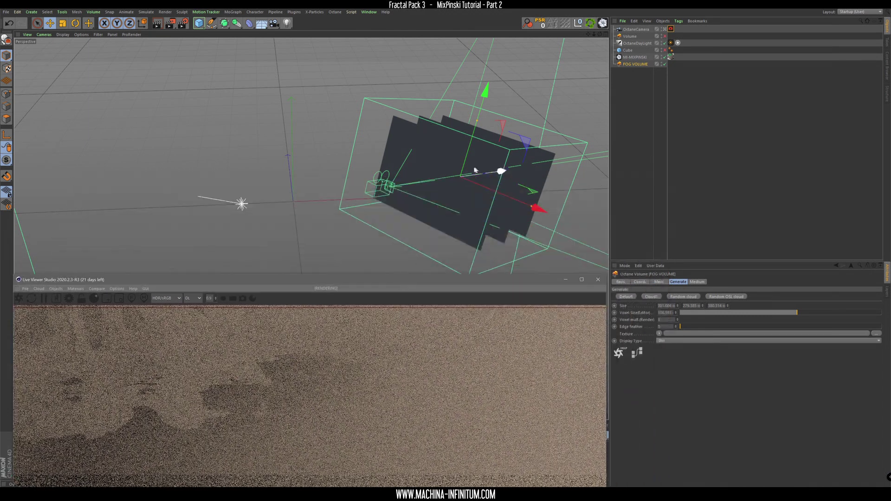
{"action": "left_click_drag", "start_coordinate": [475, 170], "coordinate": [498, 192], "text": "alt"}
{"action": "middle_click_drag", "start_coordinate": [498, 192], "coordinate": [305, 152], "text": "alt"}
{"action": "left_click_drag", "start_coordinate": [375, 157], "coordinate": [498, 176]}
{"action": "left_click_drag", "start_coordinate": [424, 198], "coordinate": [502, 252]}
{"action": "left_click_drag", "start_coordinate": [372, 145], "coordinate": [393, 55], "text": "alt"}
{"action": "left_click_drag", "start_coordinate": [272, 124], "coordinate": [283, 81], "text": "alt"}
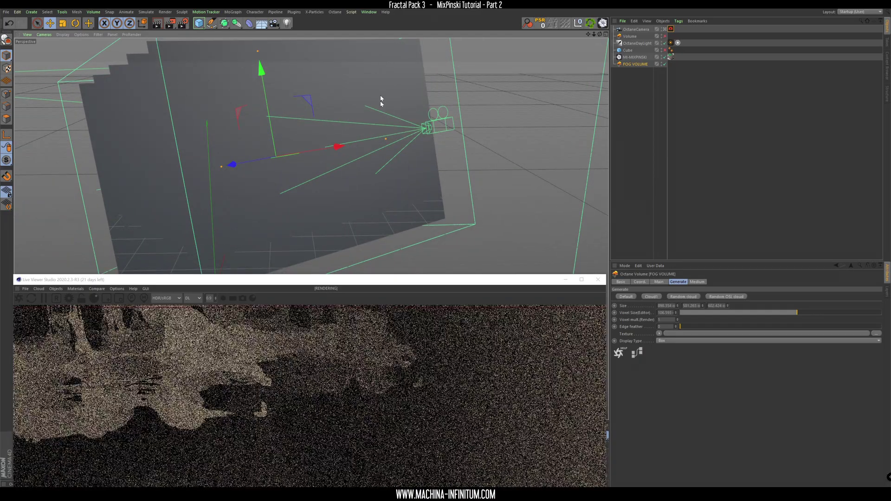
Step: Bring the Live Viewer into full view and examine how the enlarged fog covers the fractal render
{"action": "left_click_drag", "start_coordinate": [351, 285], "coordinate": [384, 54]}
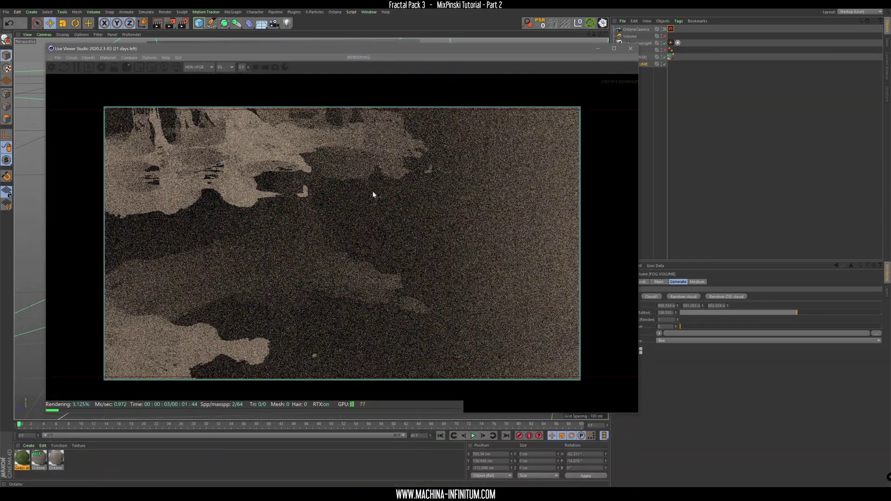
{"action": "scroll", "coordinate": [395, 206], "scroll_direction": "up", "scroll_amount": 1}
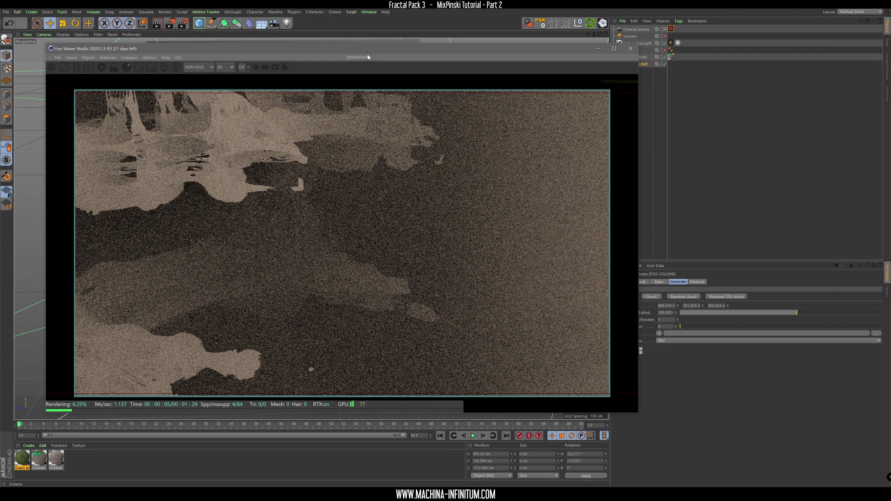
{"action": "left_click_drag", "start_coordinate": [366, 54], "coordinate": [530, 97]}
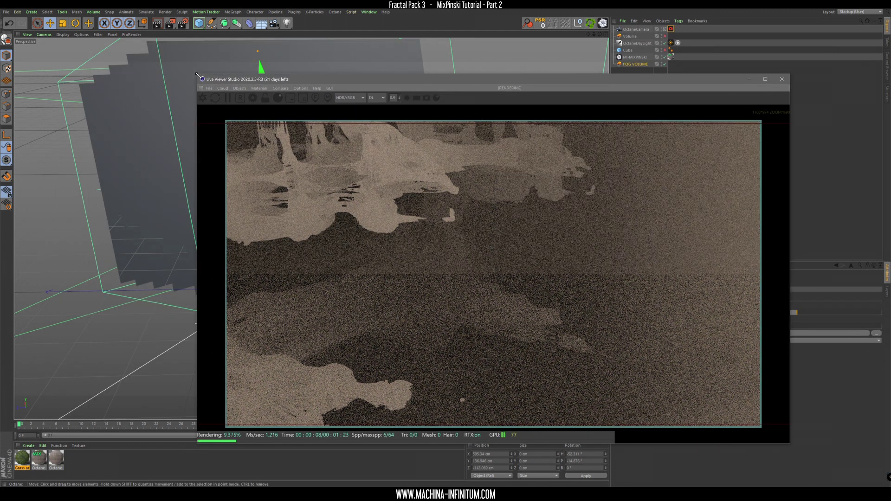
Step: Shrink the Live Viewer window and move the fog volume farther away from the camera along its Z axis
{"action": "left_click_drag", "start_coordinate": [233, 99], "coordinate": [396, 228]}
{"action": "left_click_drag", "start_coordinate": [518, 237], "coordinate": [231, 256]}
{"action": "left_click_drag", "start_coordinate": [360, 163], "coordinate": [570, 186], "text": "alt"}
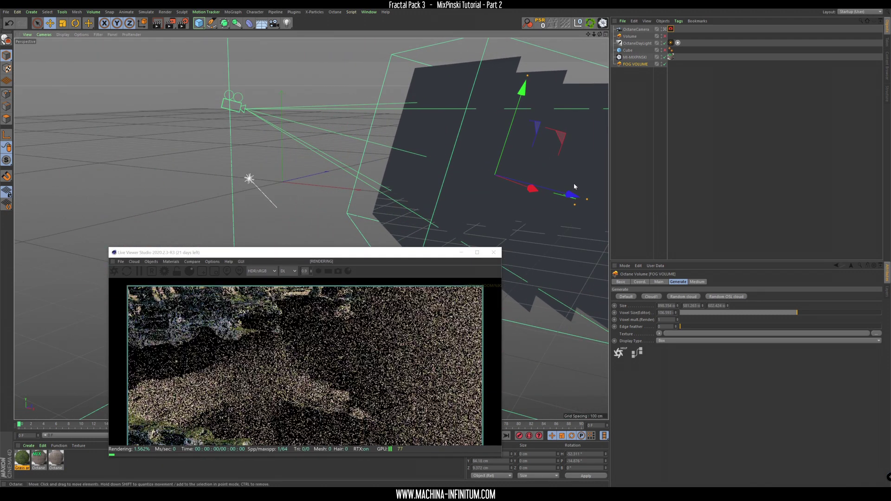
Step: Enlarge the Live Viewer window and inspect the fractal render with the fog volume pushed back
{"action": "left_click_drag", "start_coordinate": [336, 253], "coordinate": [316, 77]}
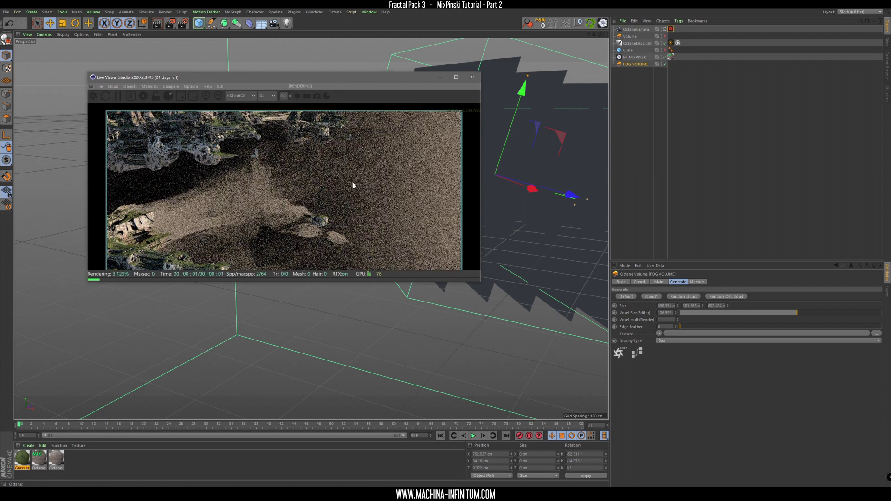
{"action": "scroll", "coordinate": [350, 187], "scroll_direction": "down", "scroll_amount": 3}
{"action": "scroll", "coordinate": [324, 194], "scroll_direction": "up", "scroll_amount": 3}
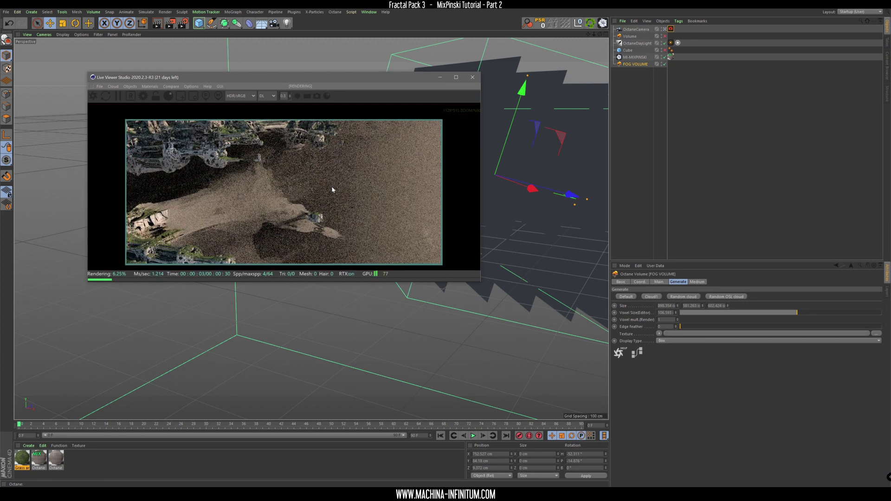
{"action": "left_click_drag", "start_coordinate": [481, 285], "coordinate": [556, 380]}
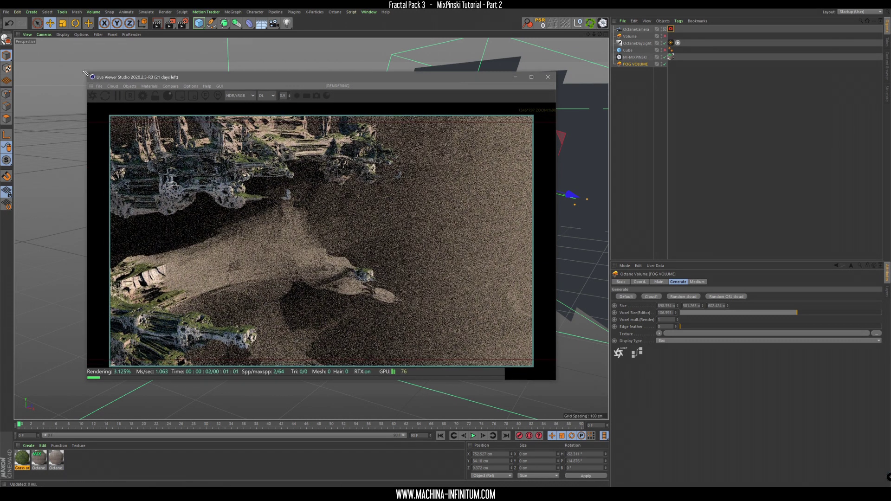
{"action": "left_click_drag", "start_coordinate": [87, 73], "coordinate": [52, 84]}
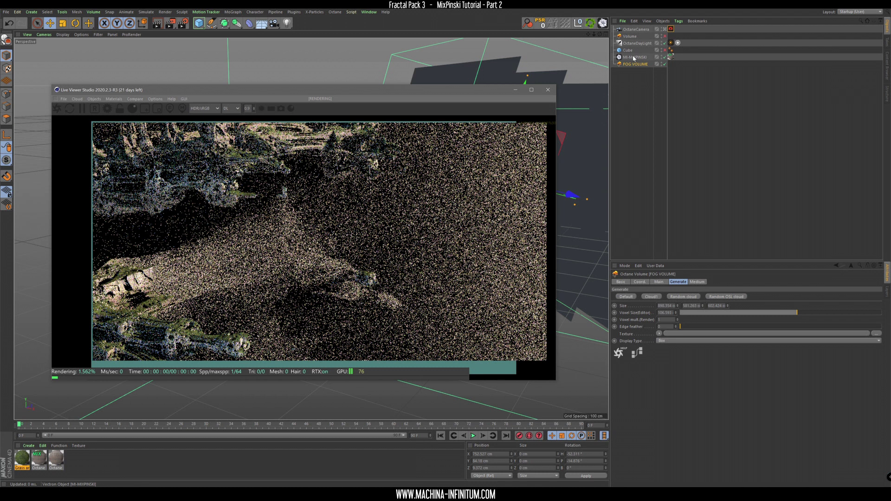
Step: Open the fog volume's medium settings and lower the density to about 2.3
{"action": "left_click", "coordinate": [634, 65]}
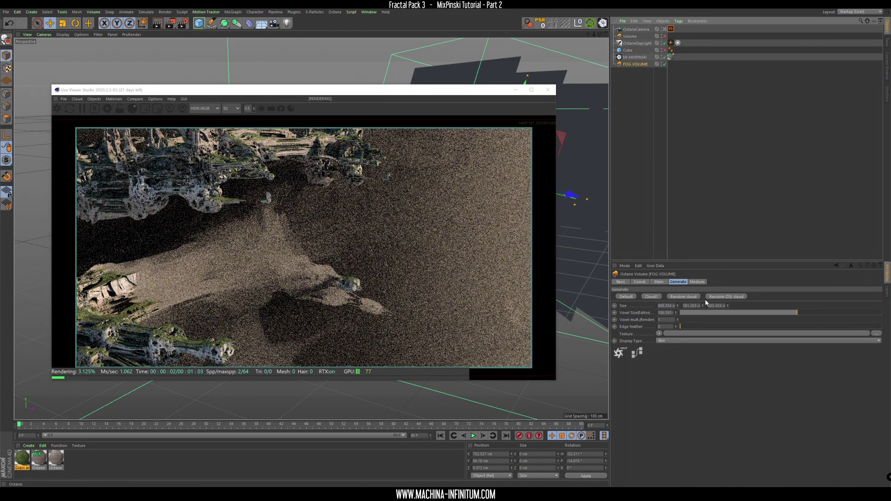
{"action": "left_click", "coordinate": [696, 281]}
{"action": "left_click", "coordinate": [751, 302]}
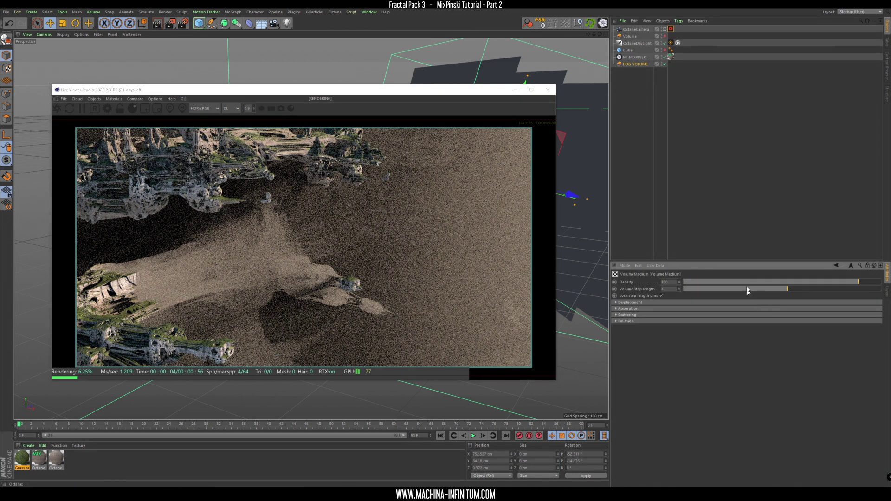
{"action": "left_click_drag", "start_coordinate": [732, 260], "coordinate": [722, 86]}
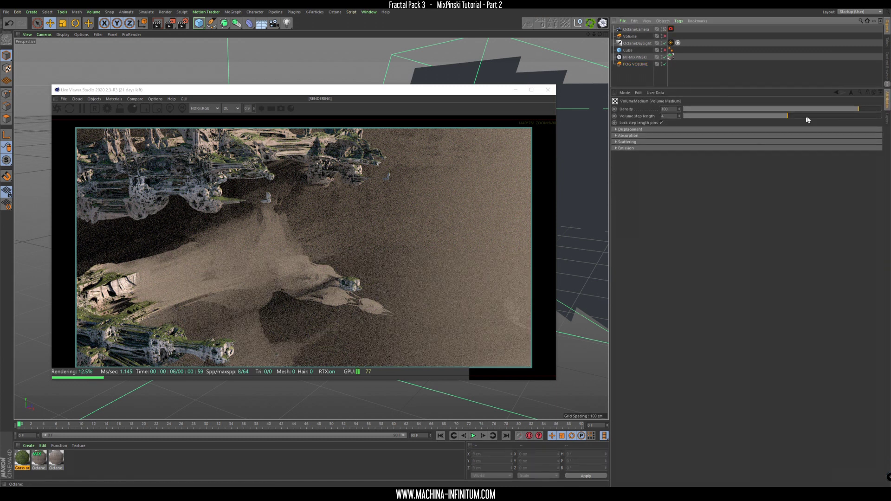
{"action": "left_click_drag", "start_coordinate": [847, 114], "coordinate": [817, 112]}
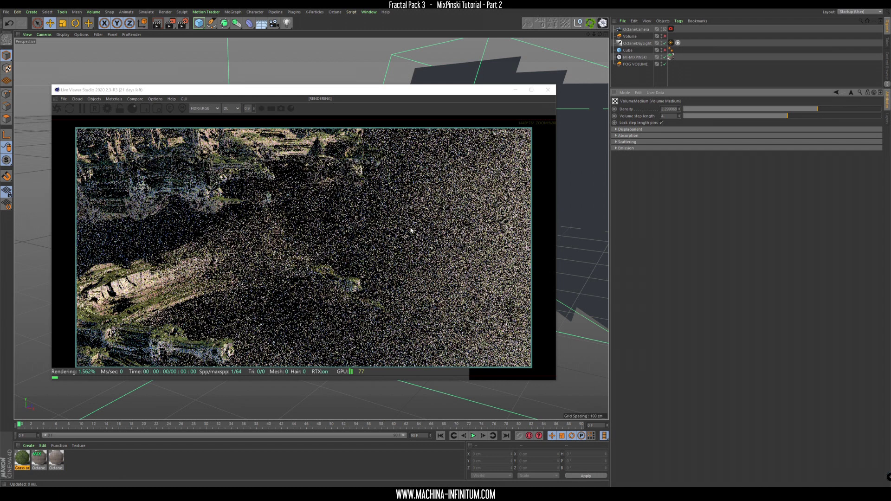
Step: Set the absorption colour of the fog volume's medium to pure white
{"action": "left_click", "coordinate": [617, 136]}
{"action": "left_click", "coordinate": [617, 185]}
{"action": "left_click", "coordinate": [660, 159]}
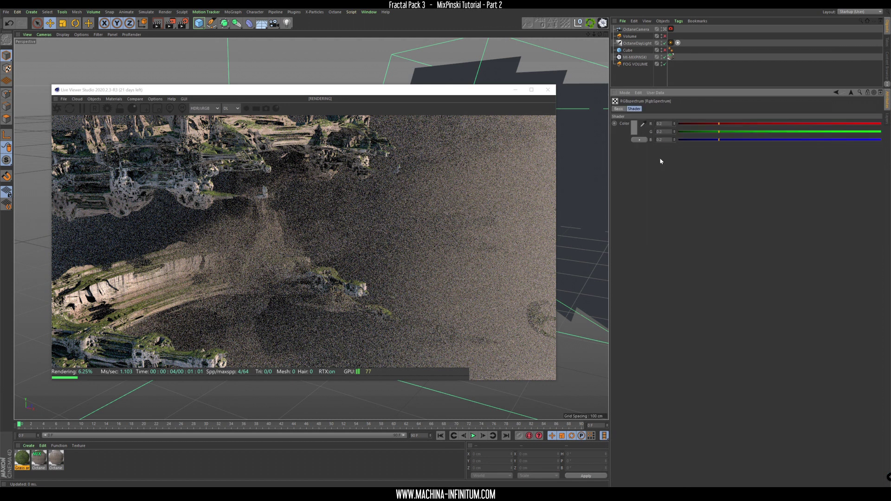
{"action": "left_click", "coordinate": [637, 132]}
{"action": "left_click_drag", "start_coordinate": [647, 145], "coordinate": [752, 146]}
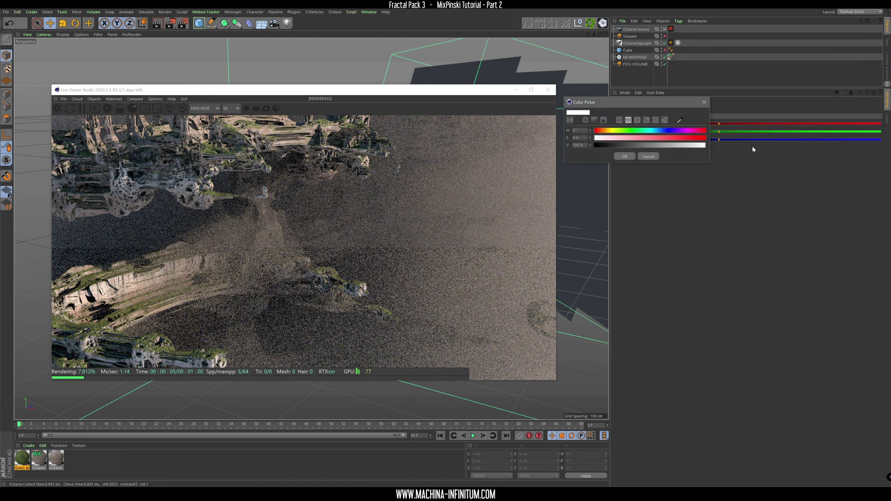
{"action": "left_click", "coordinate": [624, 156]}
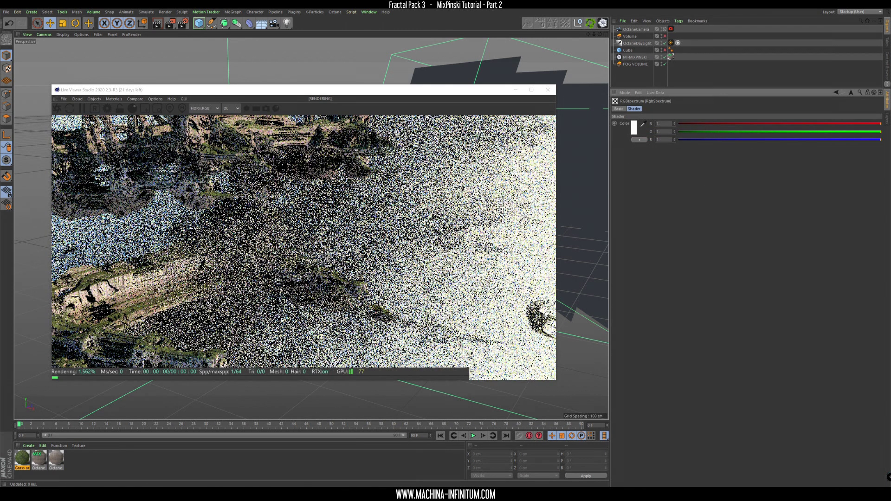
{"action": "scroll", "coordinate": [309, 249], "scroll_direction": "down", "scroll_amount": 4}
{"action": "scroll", "coordinate": [355, 246], "scroll_direction": "up", "scroll_amount": 3}
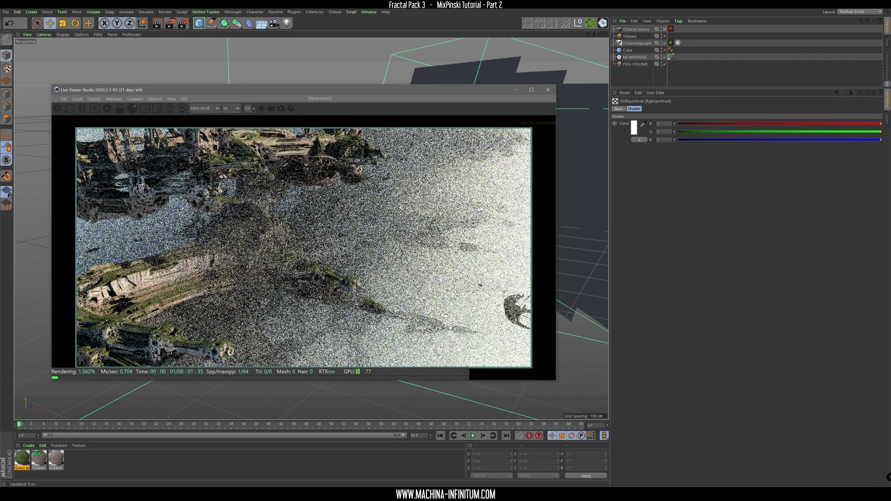
Step: Lower the fog medium's density to about 0.74 and enlarge the Live Viewer window to inspect the depth
{"action": "left_click", "coordinate": [836, 92]}
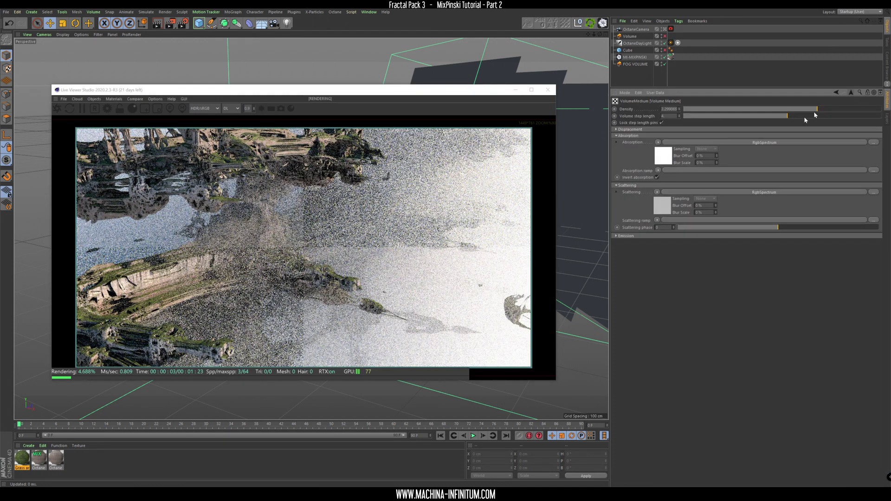
{"action": "left_click_drag", "start_coordinate": [815, 109], "coordinate": [805, 109]}
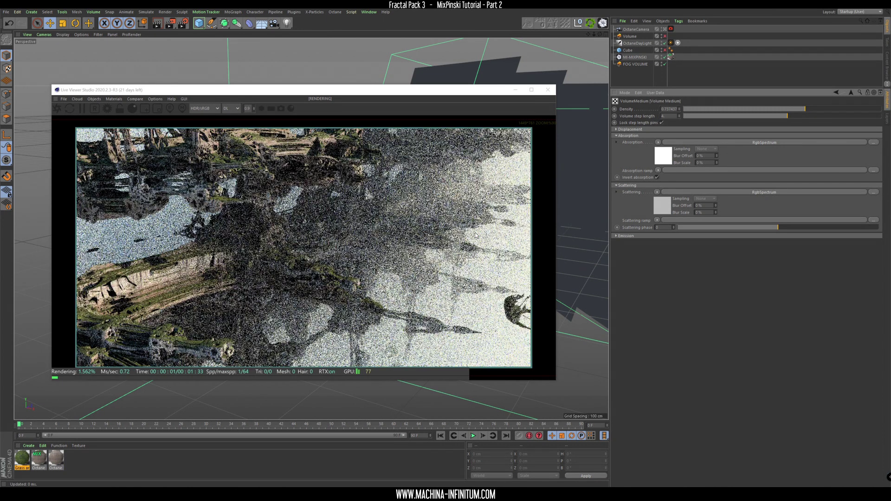
{"action": "scroll", "coordinate": [408, 209], "scroll_direction": "down", "scroll_amount": 2}
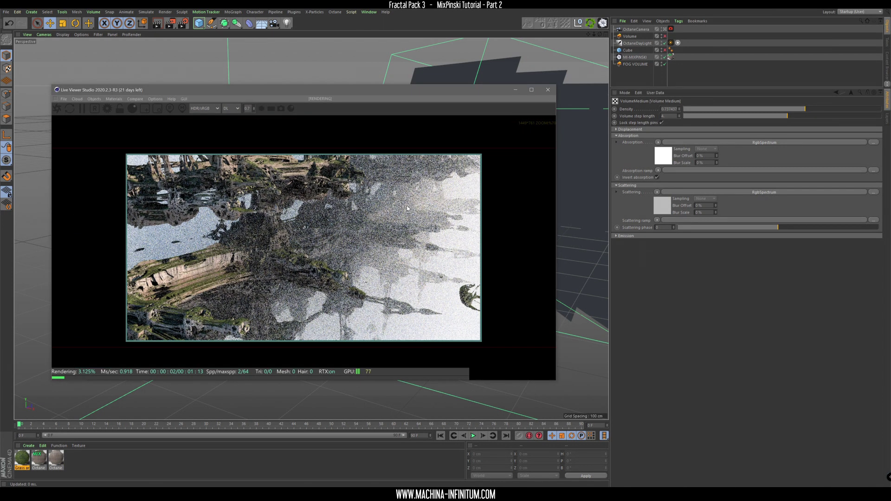
{"action": "scroll", "coordinate": [408, 208], "scroll_direction": "up", "scroll_amount": 2}
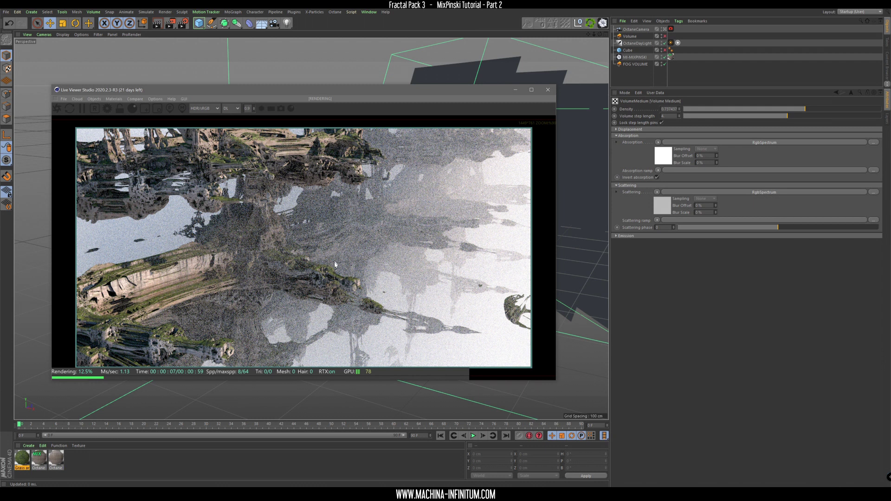
{"action": "left_click_drag", "start_coordinate": [265, 93], "coordinate": [230, 51]}
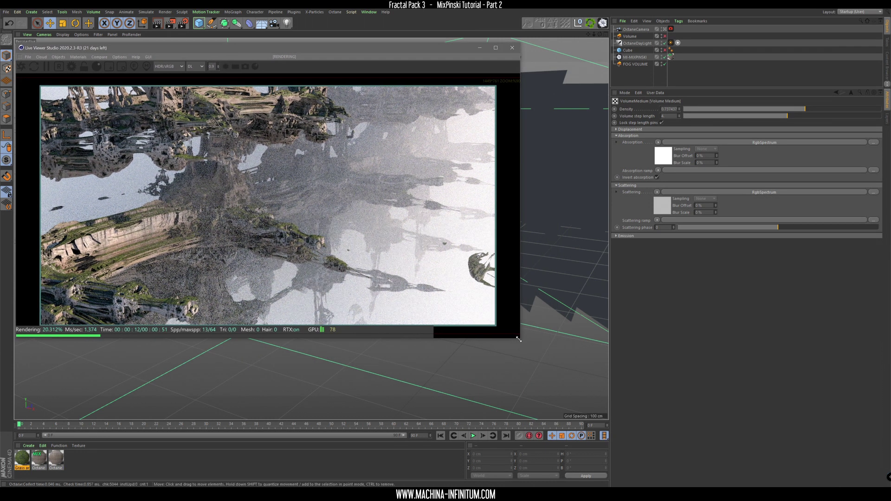
{"action": "left_click_drag", "start_coordinate": [519, 339], "coordinate": [606, 413]}
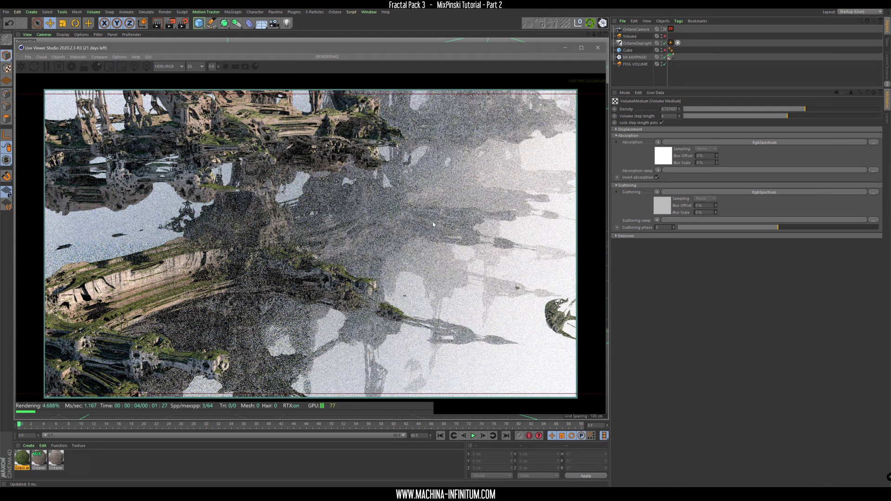
Step: Assign a Noise shader as the fog volume's texture in its generation settings
{"action": "left_click", "coordinate": [851, 93]}
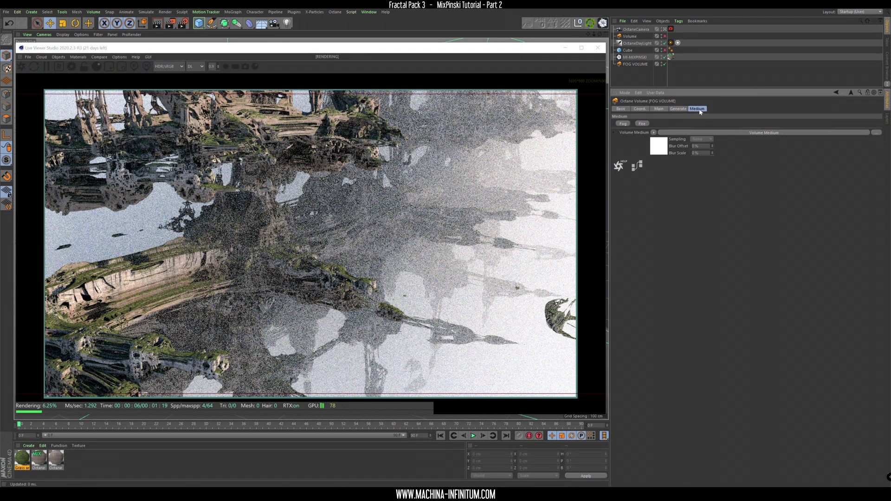
{"action": "left_click", "coordinate": [682, 110]}
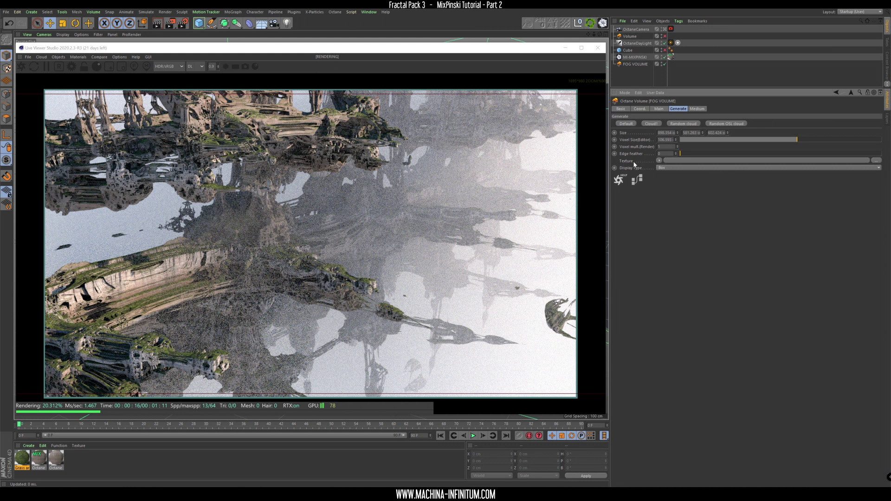
{"action": "left_click", "coordinate": [659, 160]}
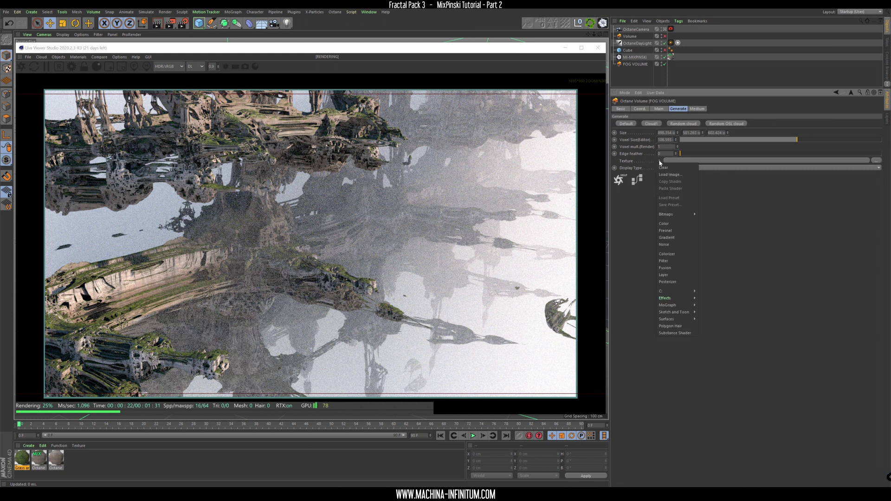
{"action": "left_click", "coordinate": [664, 244]}
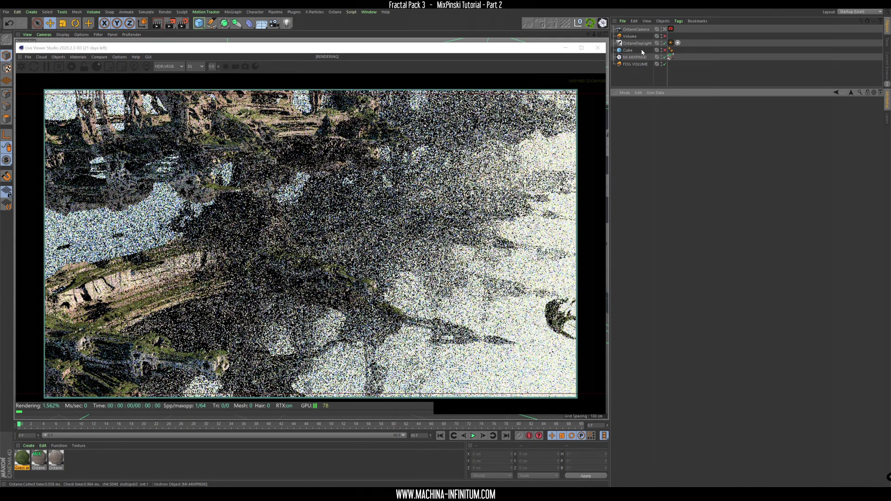
Step: Sharpen the fog volume's Noise shader by setting Low Clip to 46% and High Clip to 53%
{"action": "left_click", "coordinate": [637, 64]}
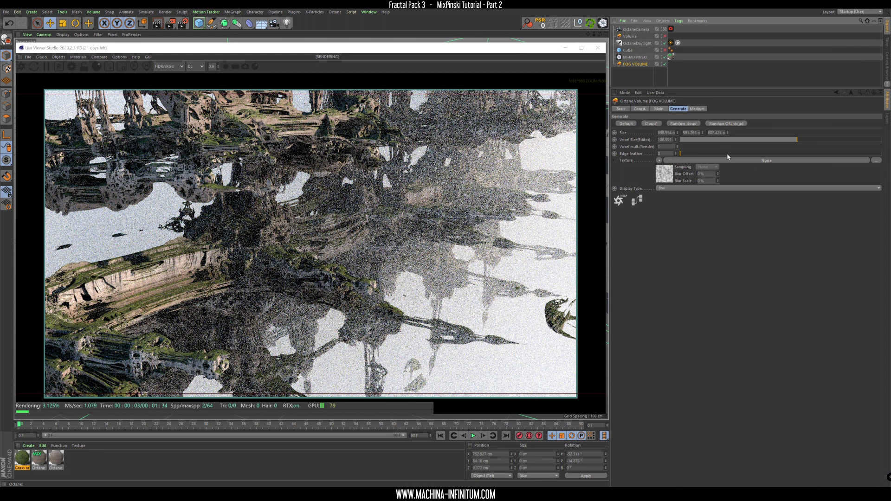
{"action": "left_click", "coordinate": [768, 160]}
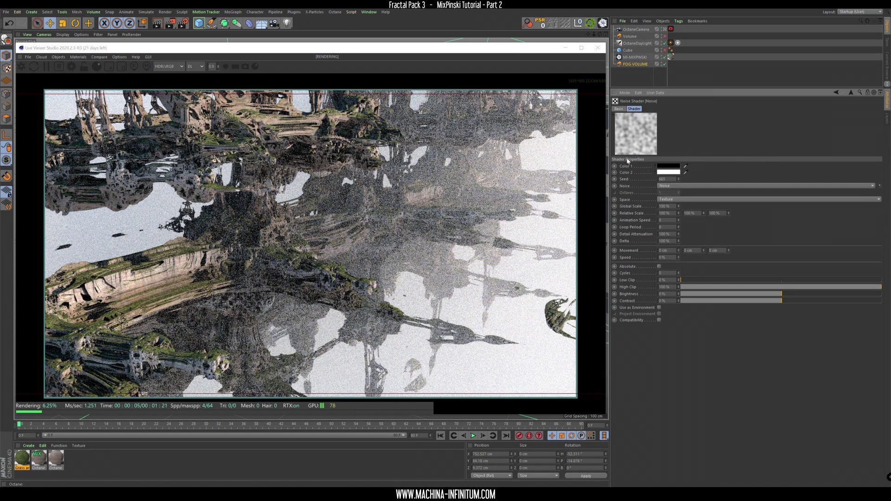
{"action": "left_click", "coordinate": [773, 280]}
{"action": "left_click", "coordinate": [787, 287]}
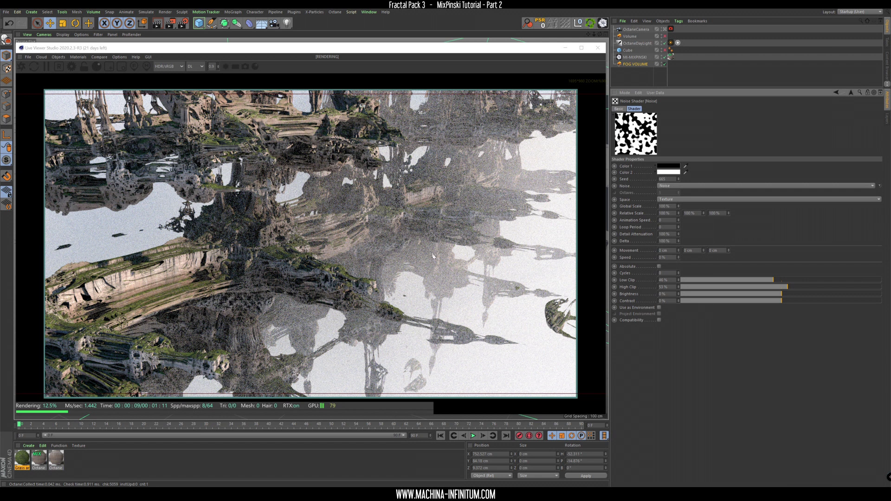
Step: Disable the fog volume and rename the other volume object as VDB VOLUME
{"action": "left_click", "coordinate": [631, 36]}
{"action": "left_click", "coordinate": [687, 108]}
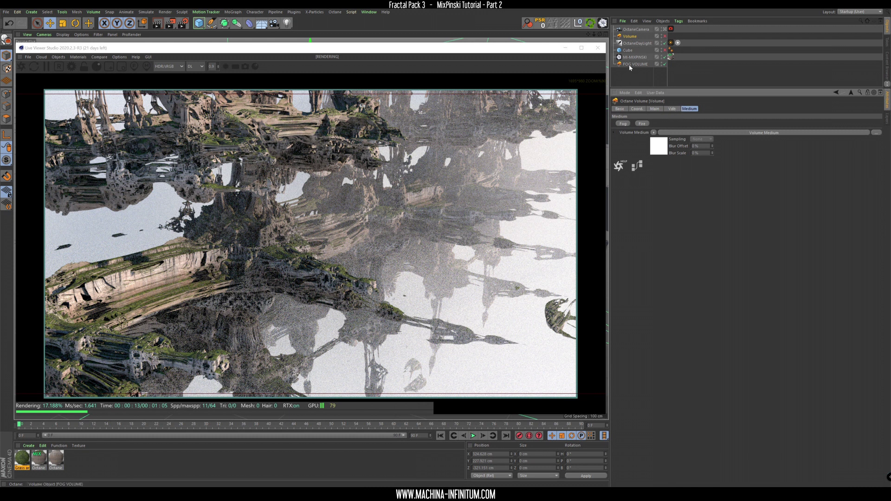
{"action": "left_click", "coordinate": [664, 64]}
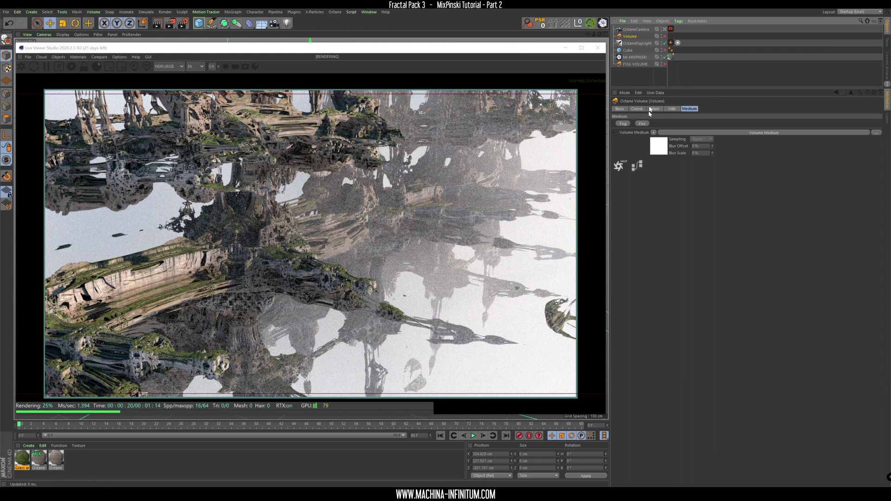
{"action": "double_click", "coordinate": [630, 37]}
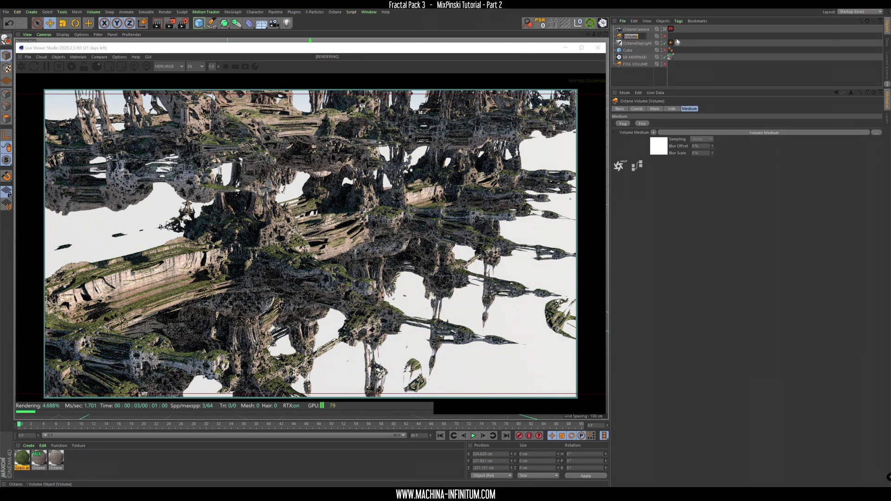
{"action": "type", "text": "VDB VD"}
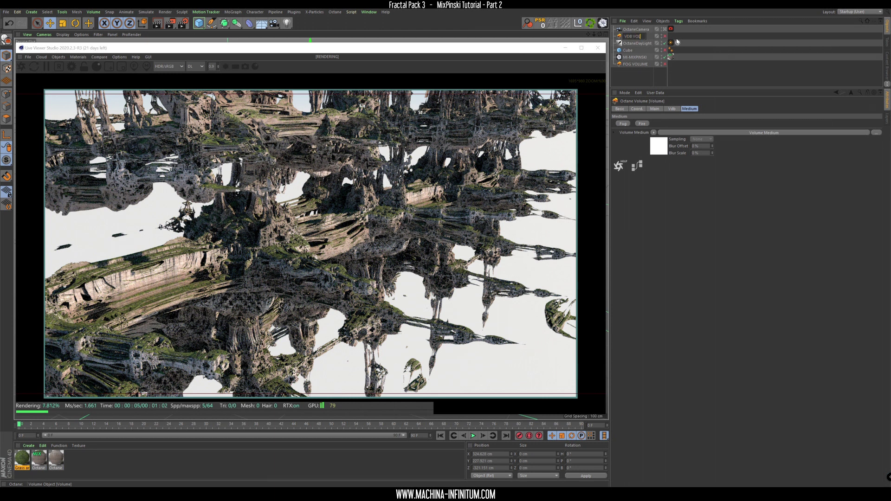
{"action": "type", "text": "OLUME"}
{"action": "key", "text": "Return"}
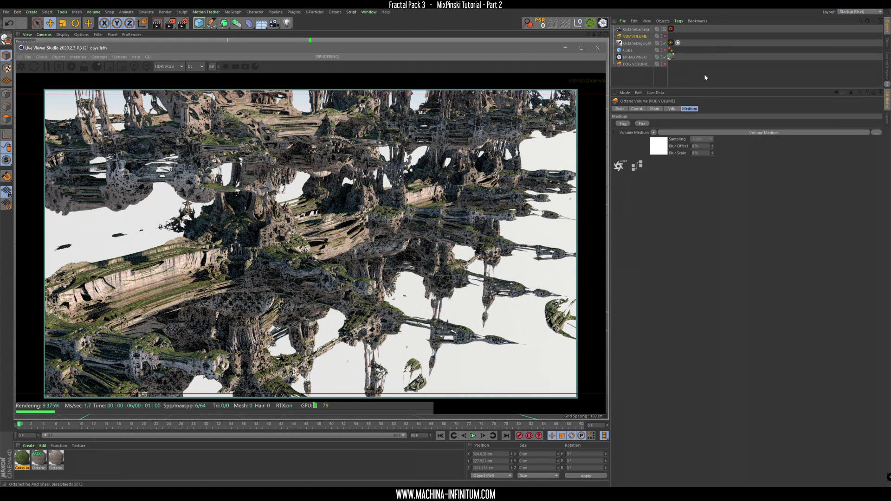
Step: Enable the VDB volume and disable the MixPinski fractal so only the cloud renders
{"action": "left_click", "coordinate": [665, 36]}
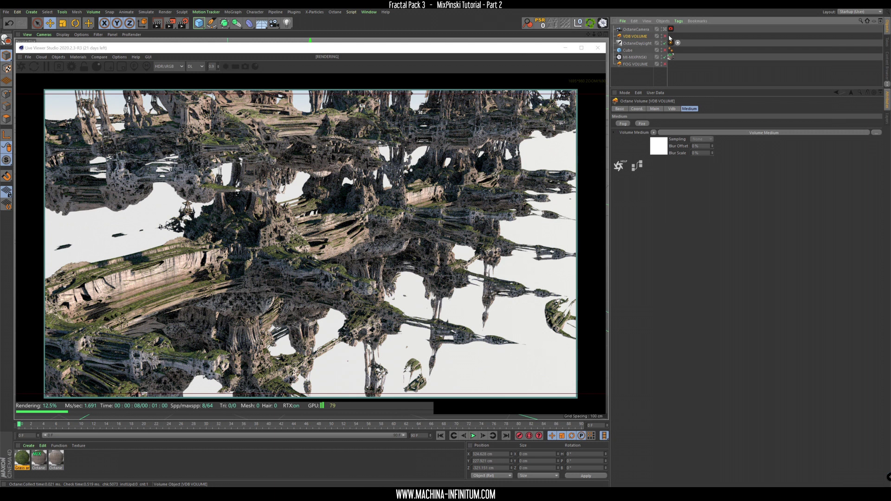
{"action": "left_click", "coordinate": [664, 37]}
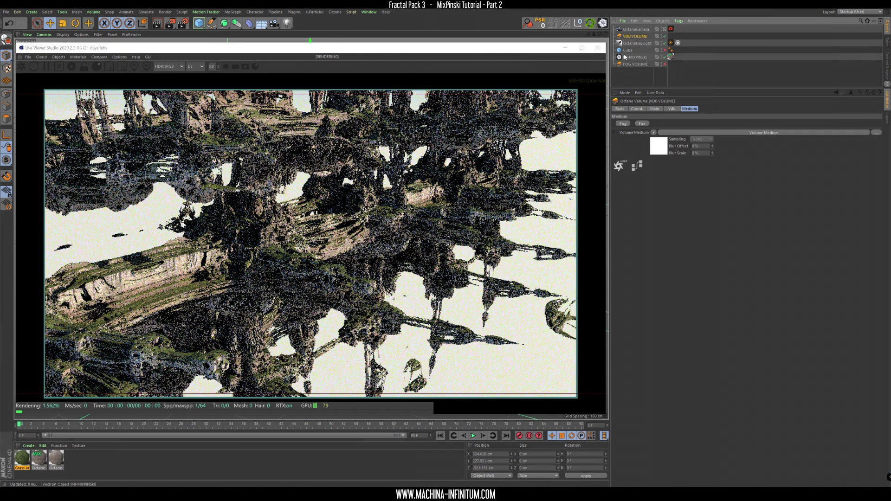
{"action": "left_click", "coordinate": [665, 57]}
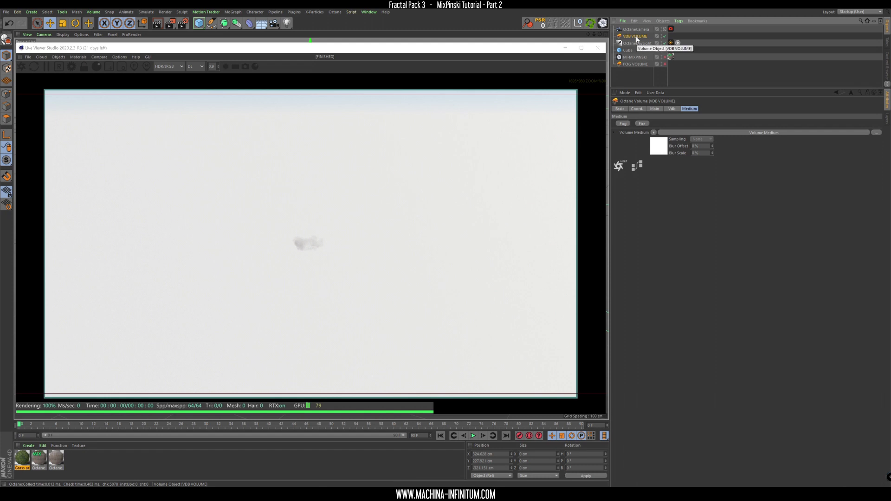
Step: Set the VDB volume's import unit to Decameters
{"action": "left_click", "coordinate": [671, 109]}
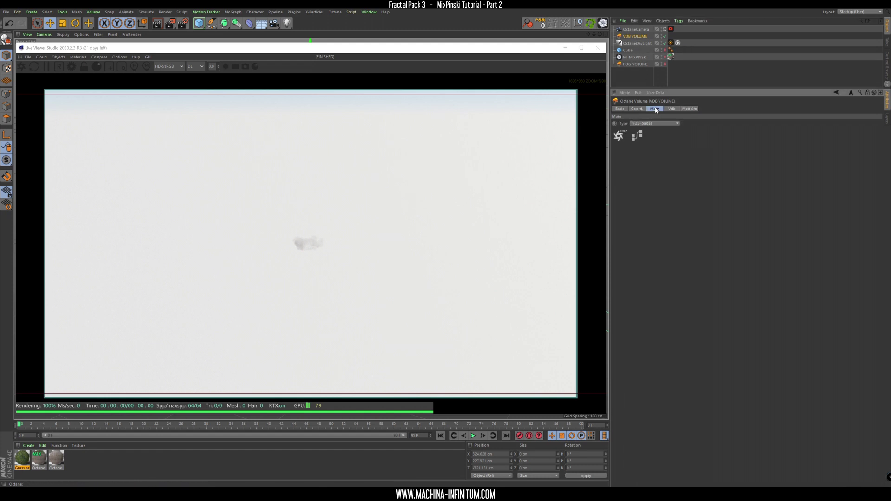
{"action": "left_click", "coordinate": [653, 172]}
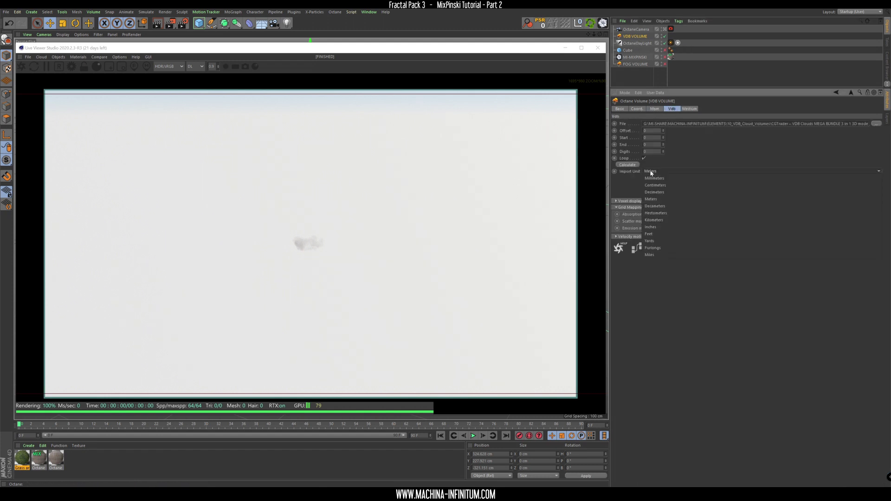
{"action": "left_click", "coordinate": [661, 207]}
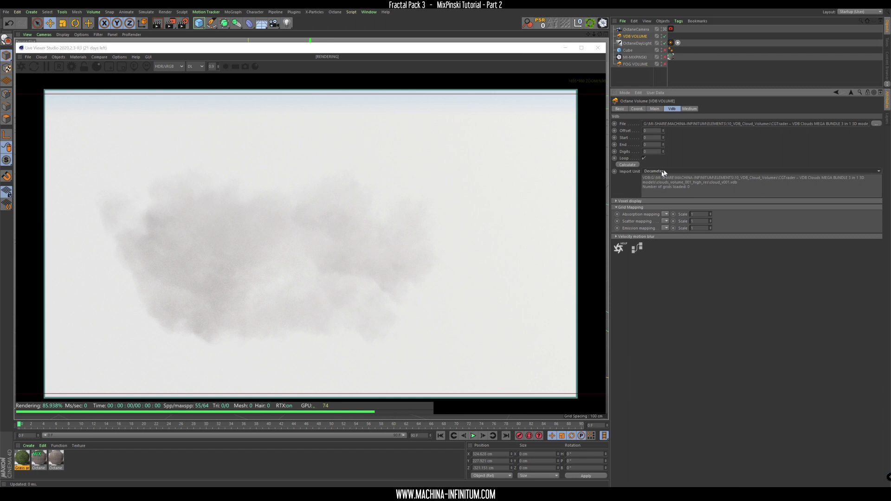
Step: Open the VDB volume's medium and reduce the volume step length to about 0.04
{"action": "left_click", "coordinate": [688, 110]}
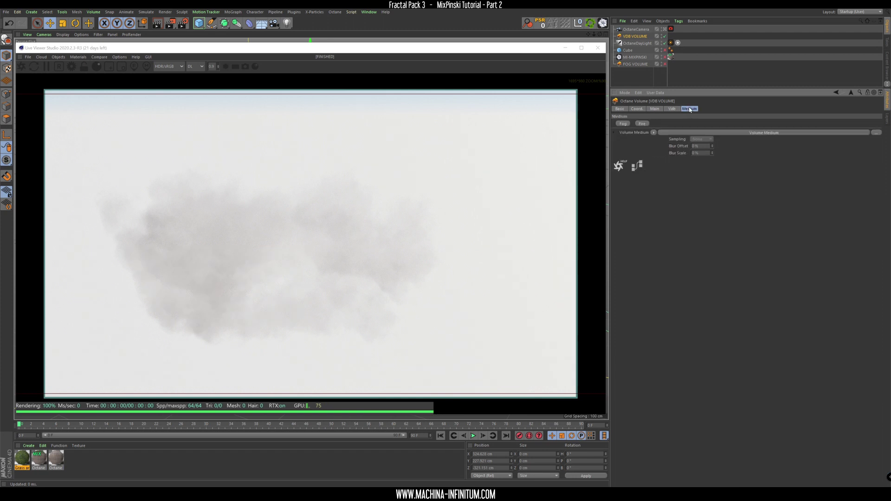
{"action": "left_click", "coordinate": [764, 132]}
{"action": "left_click_drag", "start_coordinate": [762, 118], "coordinate": [709, 117]}
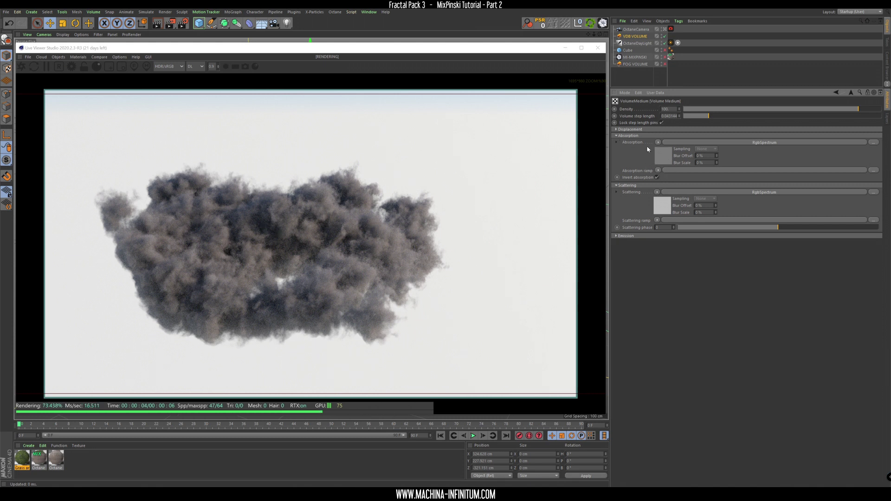
Step: Set the absorption color of the VDB volume's medium to pure white
{"action": "left_click", "coordinate": [664, 156]}
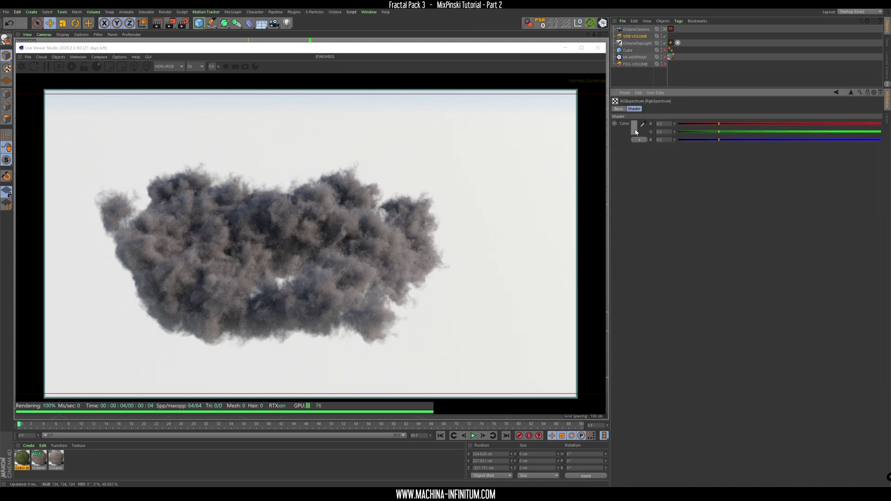
{"action": "left_click", "coordinate": [639, 150]}
{"action": "left_click_drag", "start_coordinate": [647, 143], "coordinate": [809, 148]}
{"action": "left_click", "coordinate": [631, 156]}
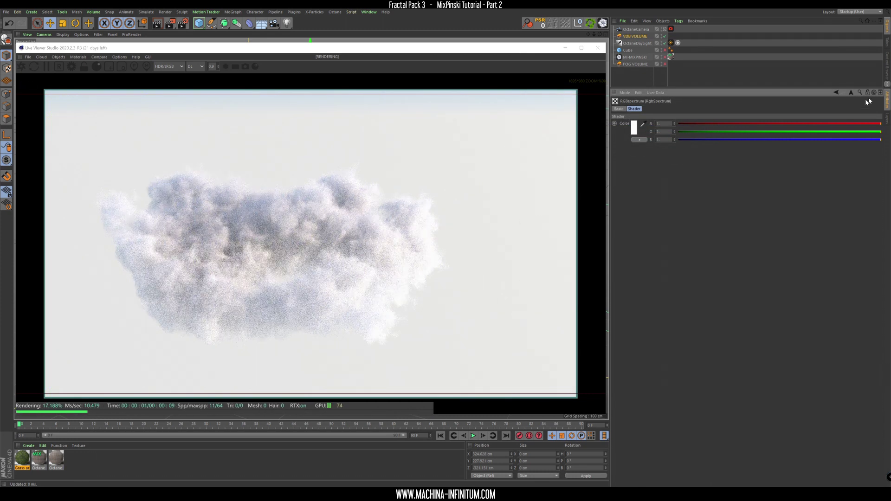
{"action": "left_click", "coordinate": [852, 92]}
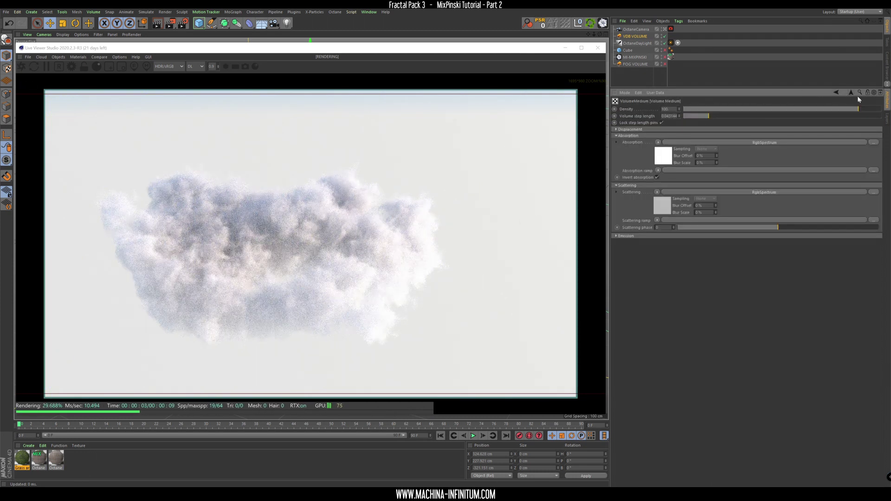
Step: Set the VDB volume's import unit to Hectometers
{"action": "left_click", "coordinate": [852, 92]}
{"action": "left_click", "coordinate": [638, 109]}
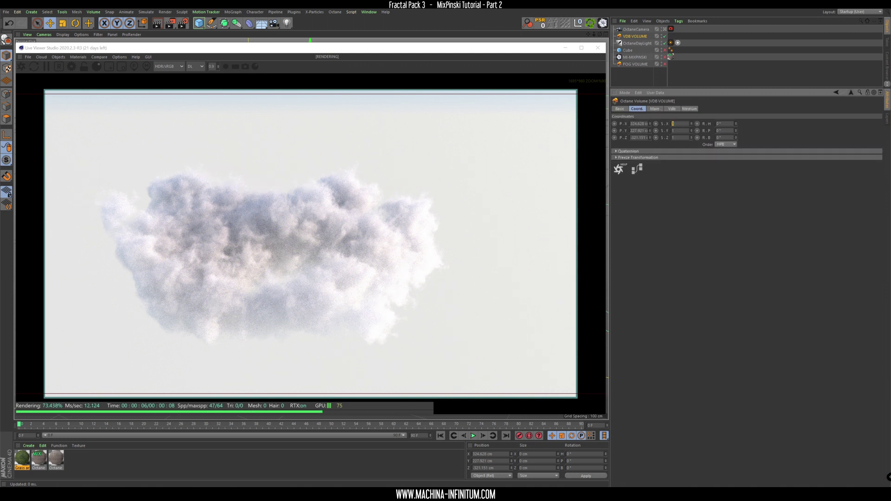
{"action": "left_click", "coordinate": [656, 109]}
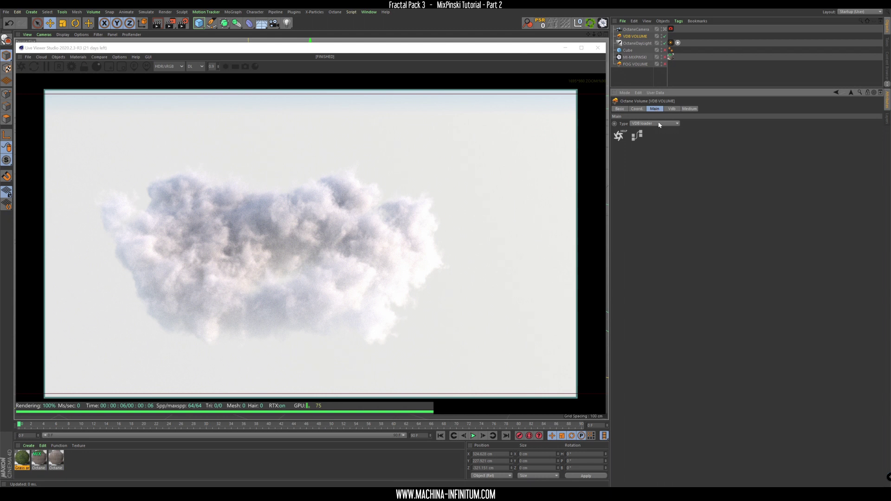
{"action": "left_click", "coordinate": [676, 109]}
{"action": "left_click", "coordinate": [657, 172]}
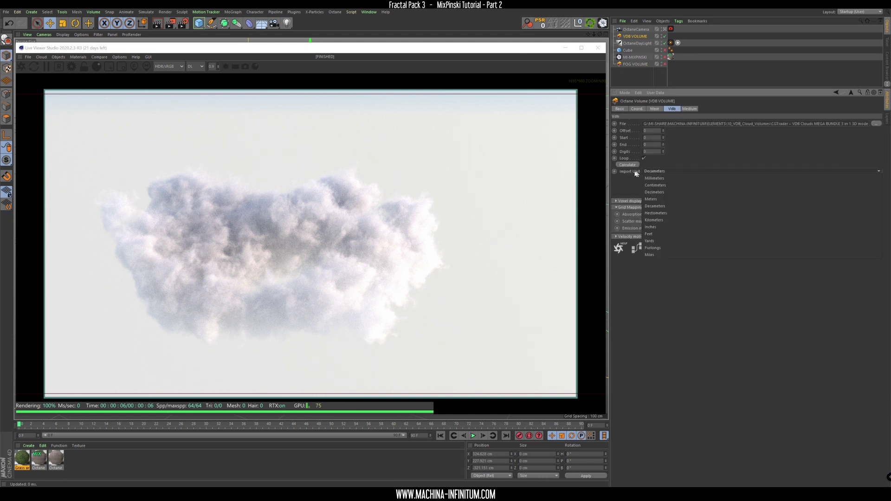
{"action": "left_click", "coordinate": [668, 214]}
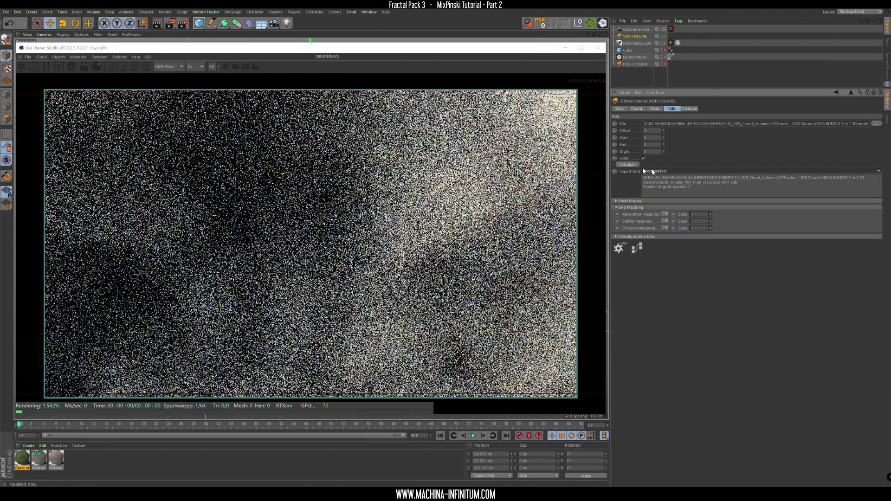
Step: Uncover the perspective viewport and shift the VDB volume along its X axis, farther from the camera
{"action": "left_click_drag", "start_coordinate": [354, 48], "coordinate": [614, 166]}
{"action": "left_click_drag", "start_coordinate": [282, 147], "coordinate": [317, 153], "text": "alt"}
{"action": "middle_click_drag", "start_coordinate": [316, 153], "coordinate": [181, 168], "text": "alt"}
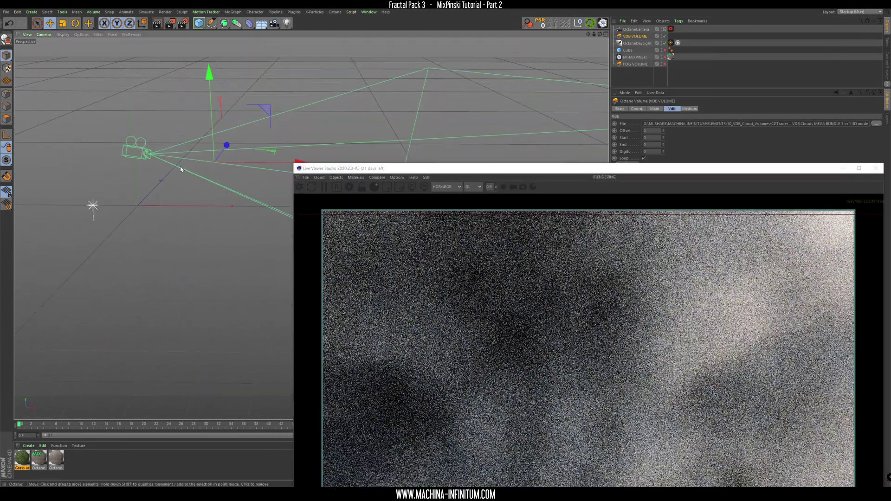
{"action": "left_click_drag", "start_coordinate": [298, 163], "coordinate": [437, 164]}
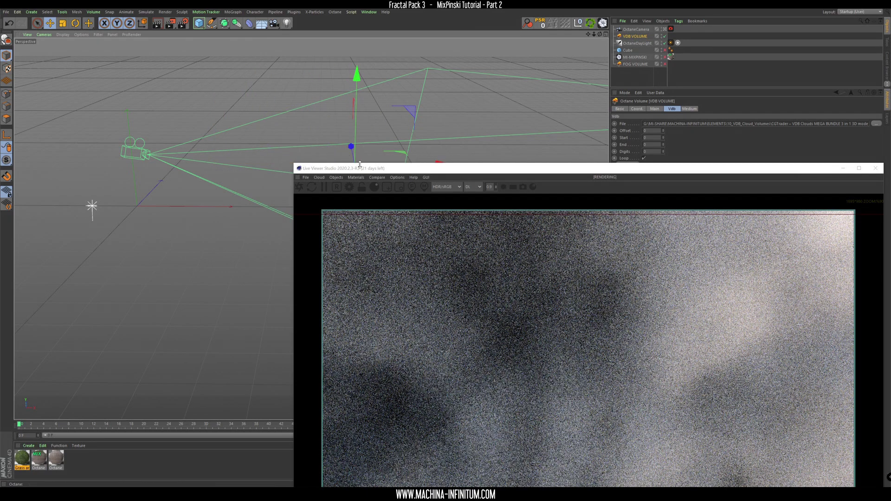
{"action": "left_click_drag", "start_coordinate": [360, 167], "coordinate": [386, 205]}
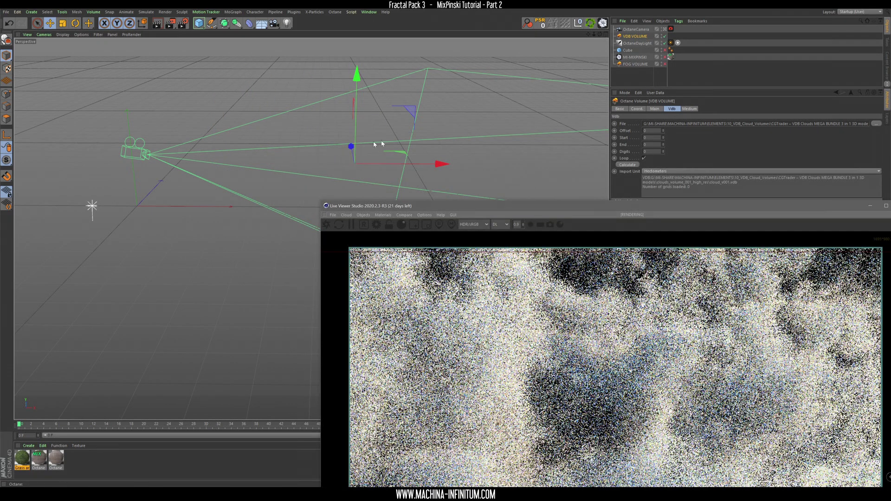
{"action": "left_click_drag", "start_coordinate": [527, 211], "coordinate": [215, 49]}
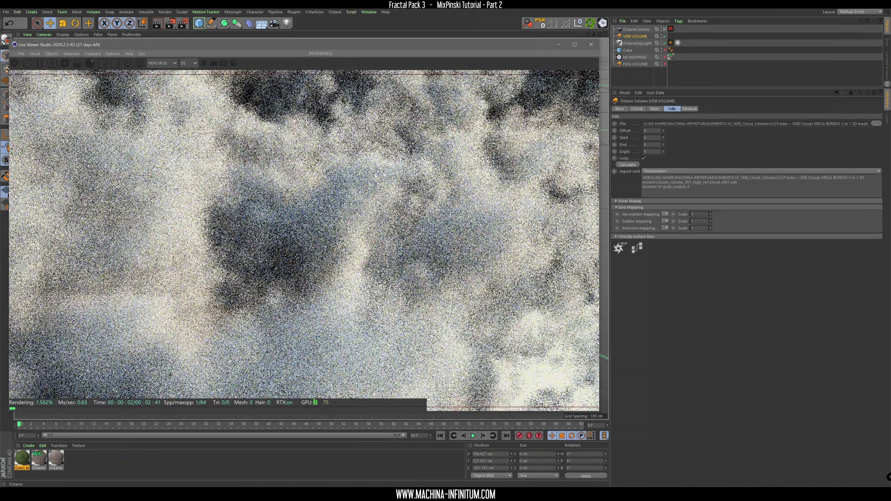
Step: Re-enable the MixPinski fractal, then shrink the live render window and place it beside the camera in the viewport
{"action": "left_click", "coordinate": [658, 58]}
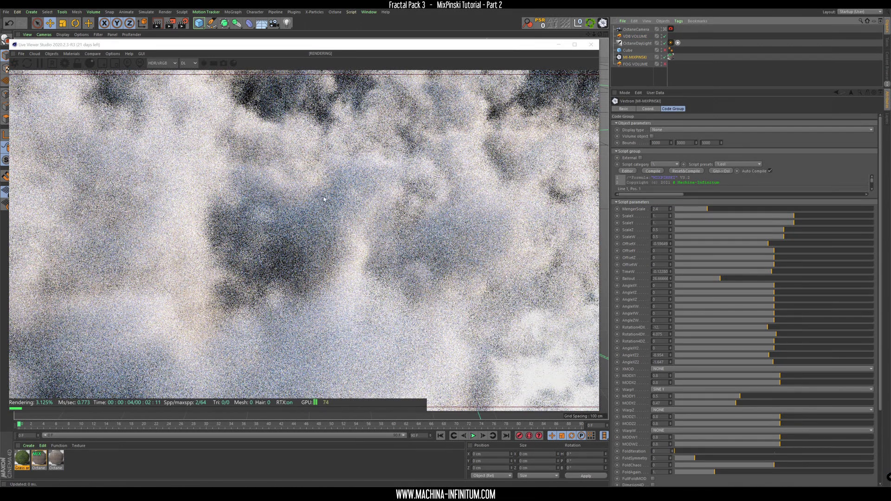
{"action": "scroll", "coordinate": [324, 193], "scroll_direction": "down", "scroll_amount": 1}
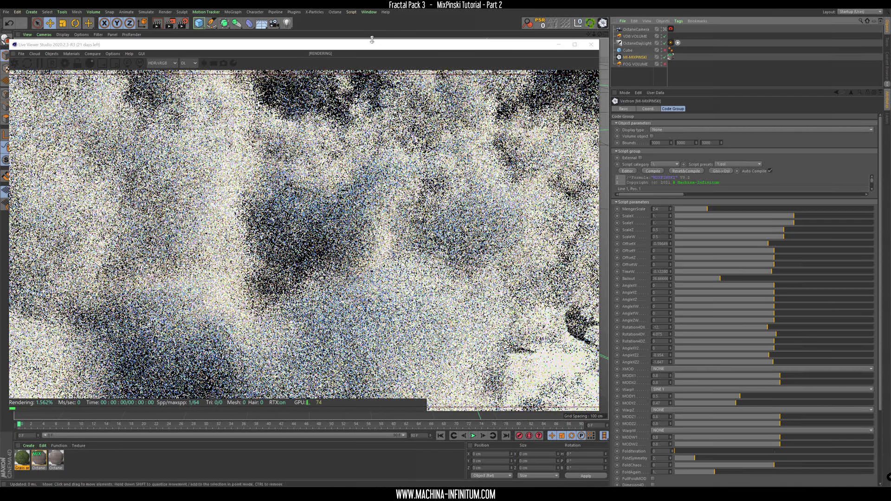
{"action": "left_click_drag", "start_coordinate": [340, 45], "coordinate": [423, 55]}
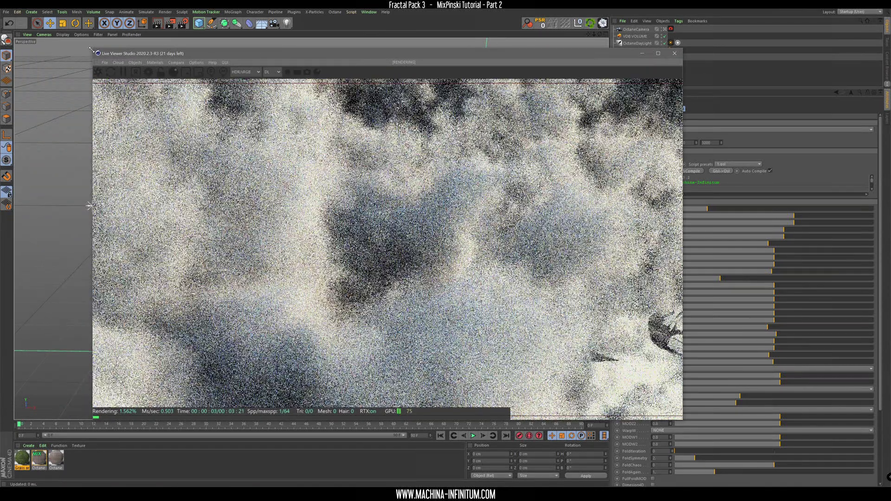
{"action": "left_click_drag", "start_coordinate": [94, 52], "coordinate": [277, 213]}
{"action": "left_click_drag", "start_coordinate": [406, 221], "coordinate": [509, 162]}
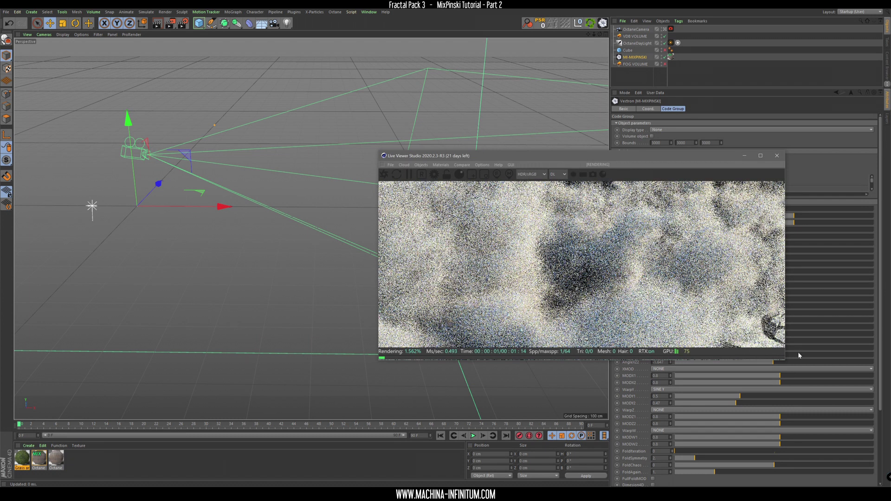
Step: Move the VDB volume farther along X and shift it along Z so the cloud uncovers part of the fractal
{"action": "left_click", "coordinate": [629, 52]}
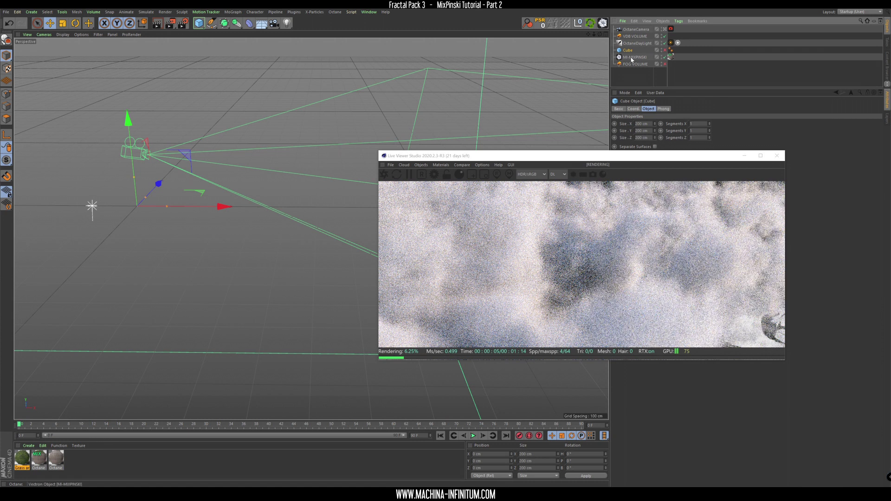
{"action": "left_click", "coordinate": [632, 36]}
{"action": "left_click_drag", "start_coordinate": [258, 177], "coordinate": [300, 187], "text": "alt"}
{"action": "middle_click_drag", "start_coordinate": [300, 186], "coordinate": [197, 240], "text": "alt"}
{"action": "left_click_drag", "start_coordinate": [276, 194], "coordinate": [364, 173]}
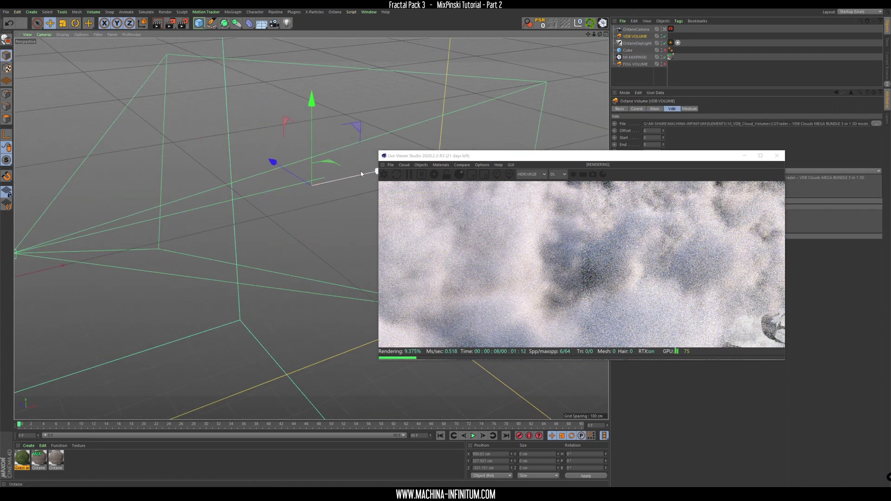
{"action": "left_click_drag", "start_coordinate": [293, 175], "coordinate": [240, 145]}
Step: Lower the VDB volume along Y to about 143 cm while checking the full live render frame
{"action": "left_click_drag", "start_coordinate": [208, 195], "coordinate": [242, 193], "text": "alt"}
{"action": "right_click_drag", "start_coordinate": [241, 194], "coordinate": [199, 227], "text": "alt"}
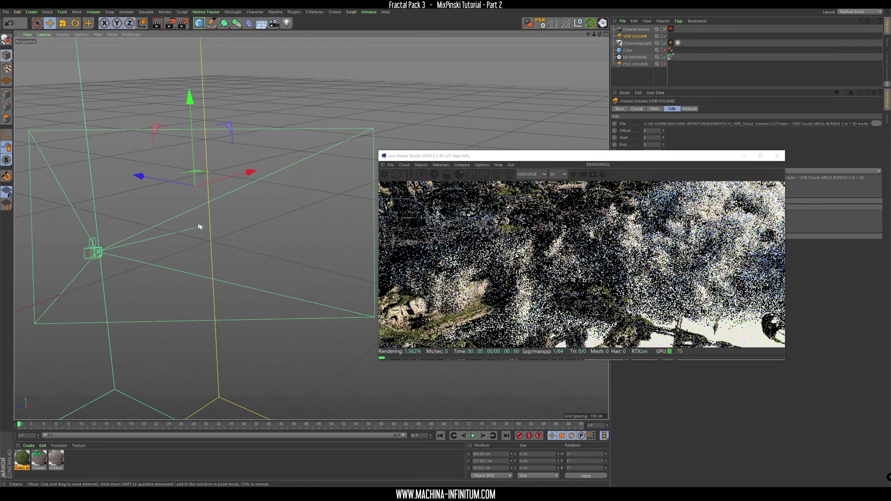
{"action": "middle_click_drag", "start_coordinate": [199, 227], "coordinate": [286, 250], "text": "alt"}
{"action": "left_click", "coordinate": [455, 156]}
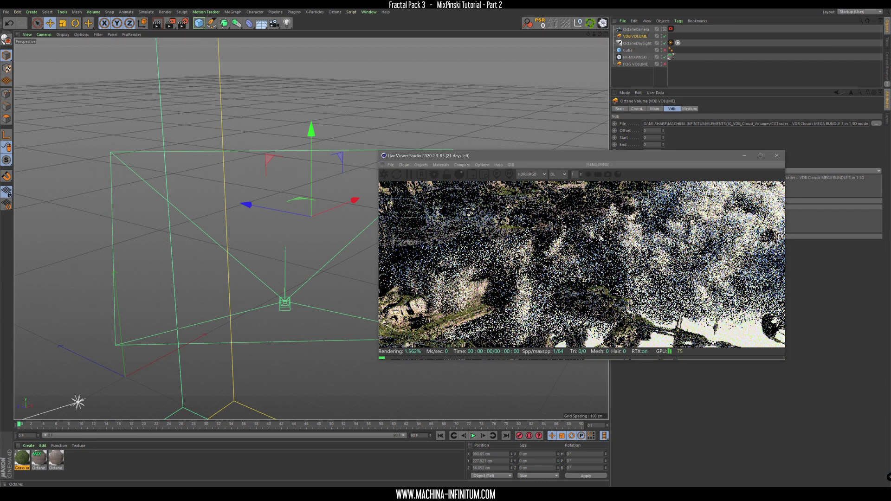
{"action": "scroll", "coordinate": [599, 239], "scroll_direction": "down", "scroll_amount": 3}
{"action": "scroll", "coordinate": [582, 254], "scroll_direction": "up", "scroll_amount": 1}
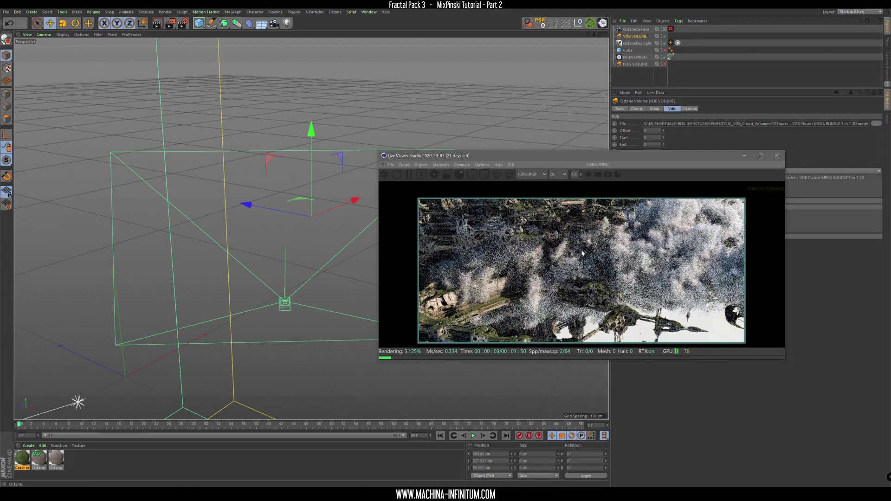
{"action": "left_click_drag", "start_coordinate": [311, 131], "coordinate": [311, 152]}
{"action": "scroll", "coordinate": [645, 286], "scroll_direction": "up", "scroll_amount": 1}
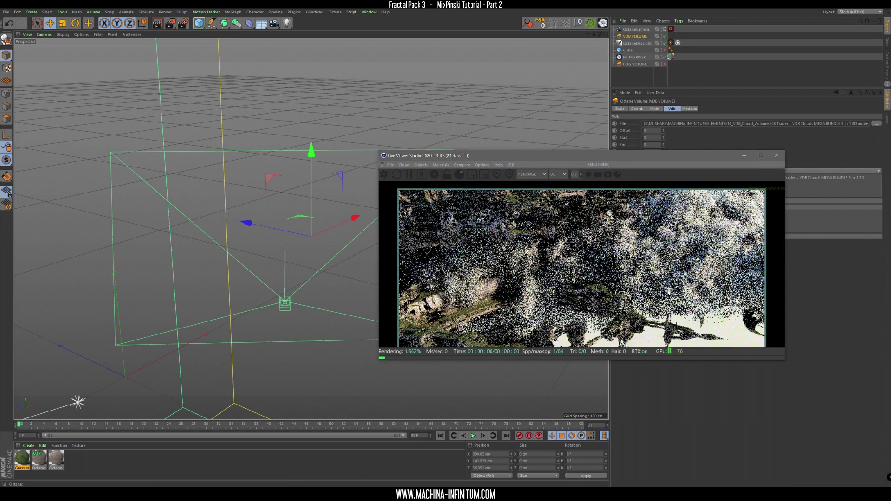
Step: Move the live render window back over the viewport and enlarge it to cover the viewport area
{"action": "left_click_drag", "start_coordinate": [620, 162], "coordinate": [388, 76]}
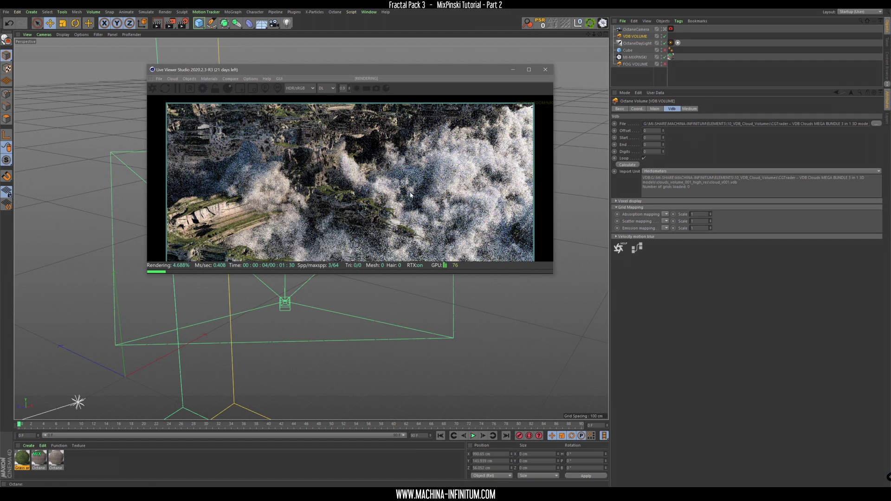
{"action": "left_click_drag", "start_coordinate": [344, 72], "coordinate": [273, 49]}
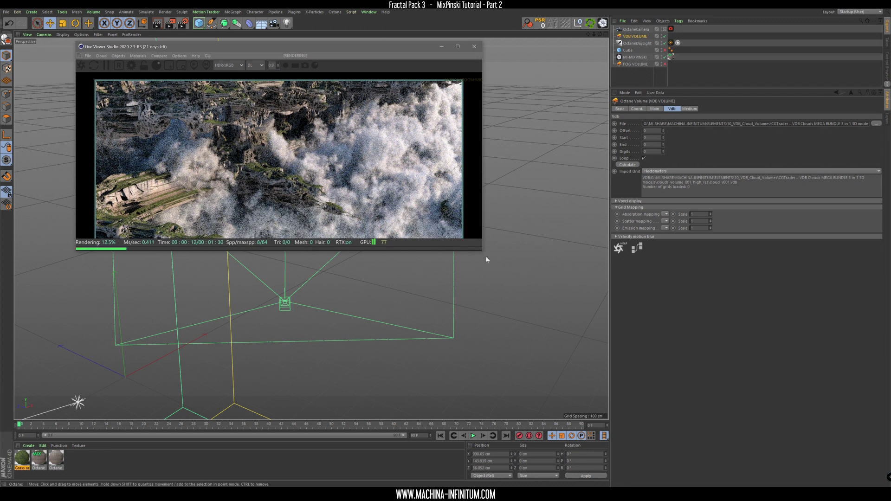
{"action": "left_click_drag", "start_coordinate": [278, 46], "coordinate": [217, 44]}
{"action": "left_click_drag", "start_coordinate": [420, 252], "coordinate": [603, 414]}
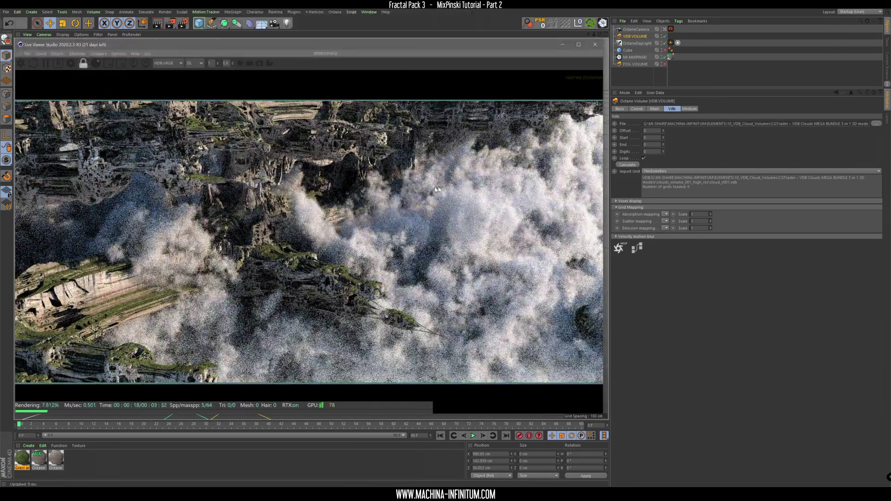
Step: Enable the fog volume and set its medium's volume step length to about 0.23, checking the render
{"action": "left_click", "coordinate": [635, 64]}
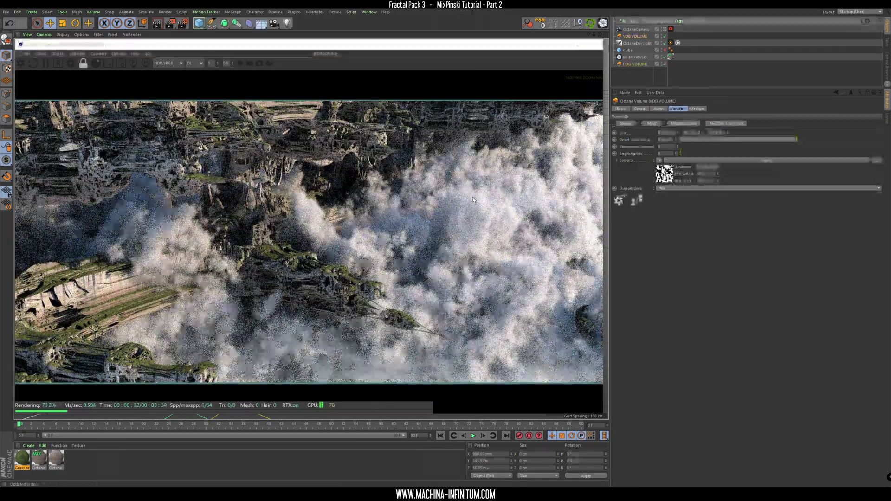
{"action": "left_click", "coordinate": [630, 65]}
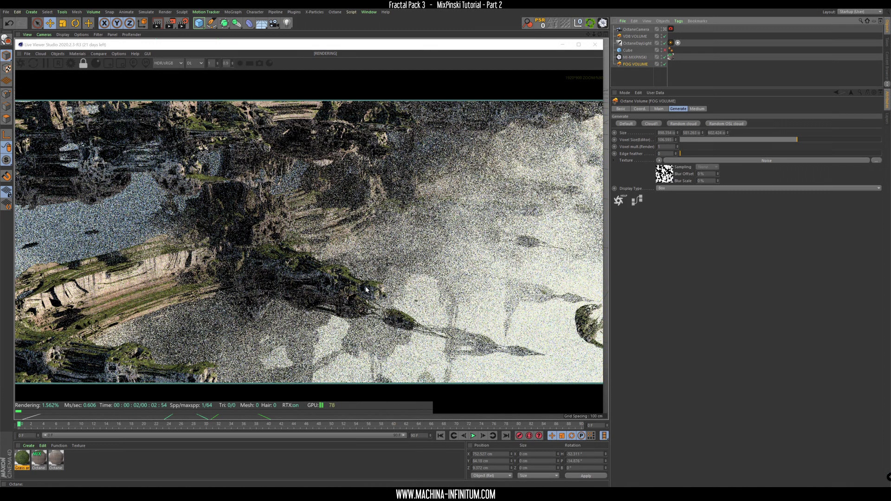
{"action": "left_click", "coordinate": [697, 109]}
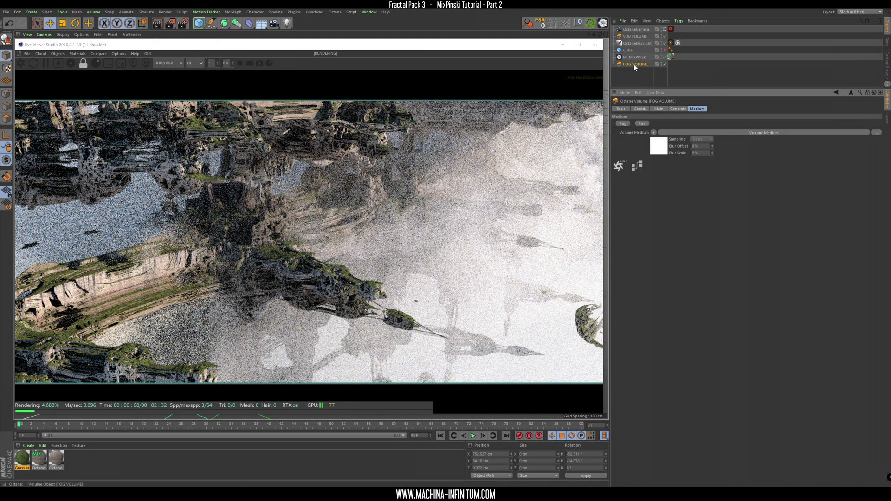
{"action": "left_click", "coordinate": [768, 133]}
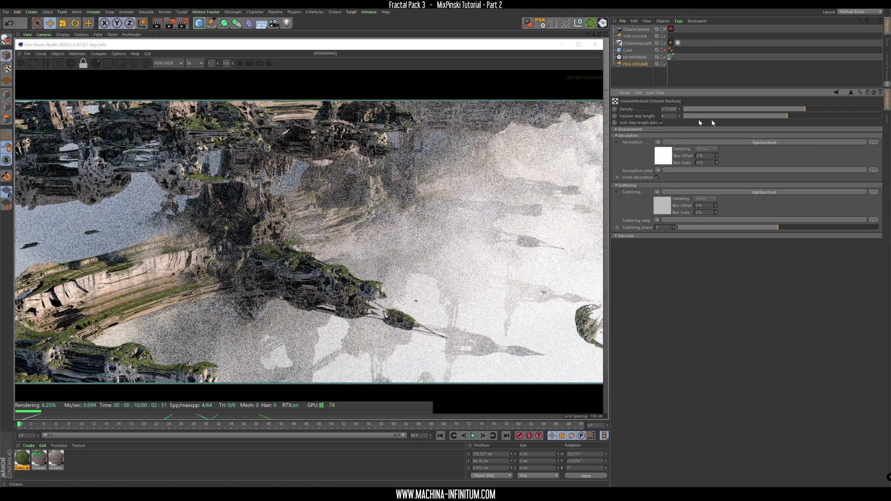
{"action": "left_click", "coordinate": [833, 116]}
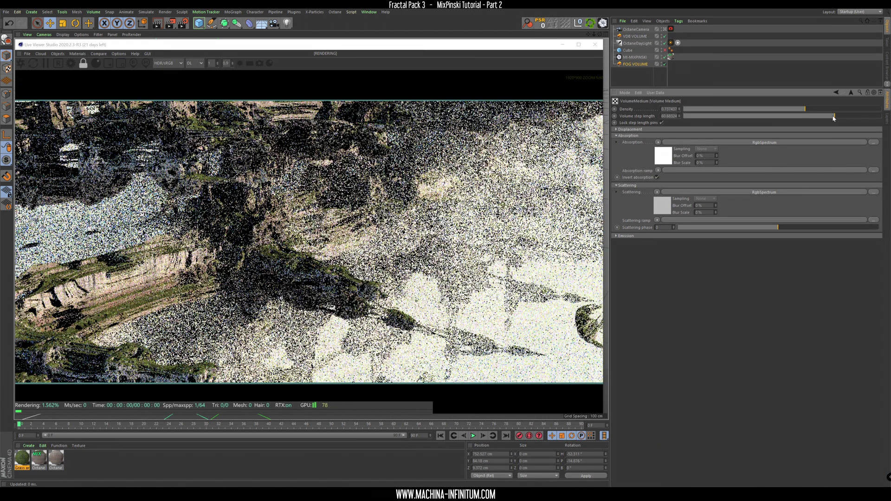
{"action": "left_click", "coordinate": [738, 116]}
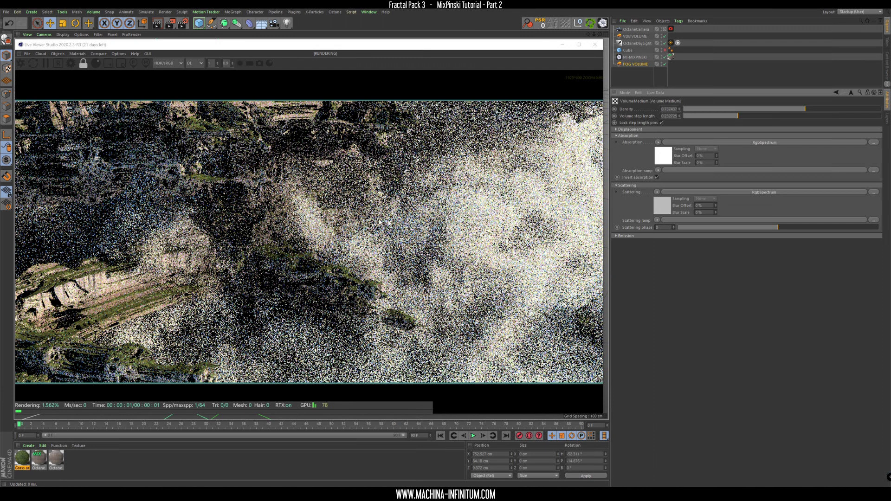
{"action": "left_click", "coordinate": [399, 210]}
{"action": "scroll", "coordinate": [399, 211], "scroll_direction": "down", "scroll_amount": 4}
{"action": "scroll", "coordinate": [398, 224], "scroll_direction": "up", "scroll_amount": 5}
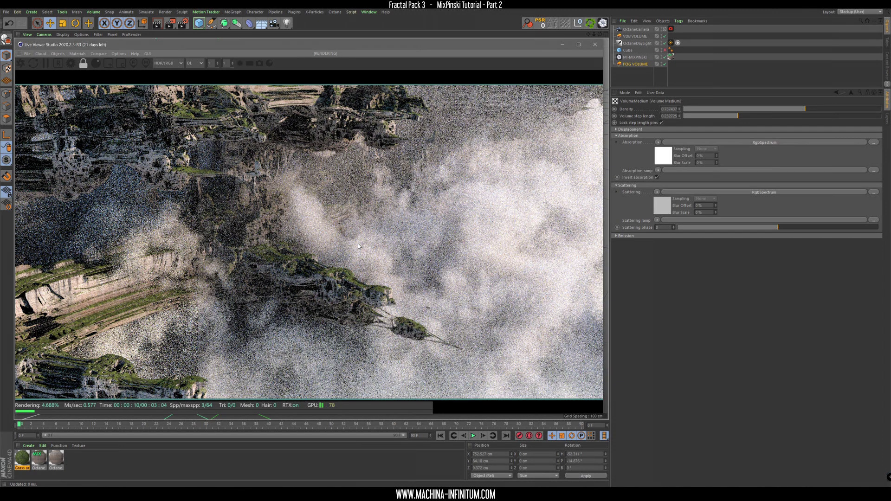
{"action": "scroll", "coordinate": [358, 244], "scroll_direction": "down", "scroll_amount": 2}
{"action": "scroll", "coordinate": [358, 243], "scroll_direction": "up", "scroll_amount": 1}
{"action": "scroll", "coordinate": [358, 246], "scroll_direction": "up", "scroll_amount": 1}
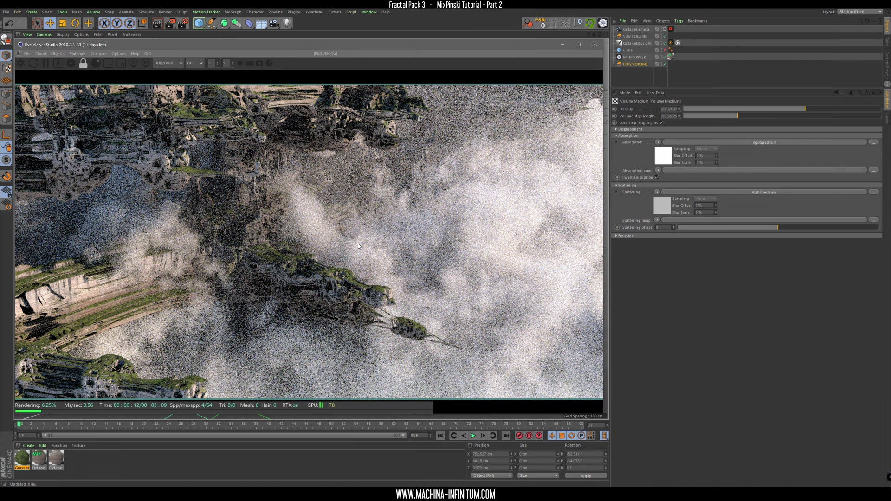
Step: Set the scattering phase of the fog volume's medium to 0.7 and inspect the resulting render
{"action": "left_click", "coordinate": [630, 66]}
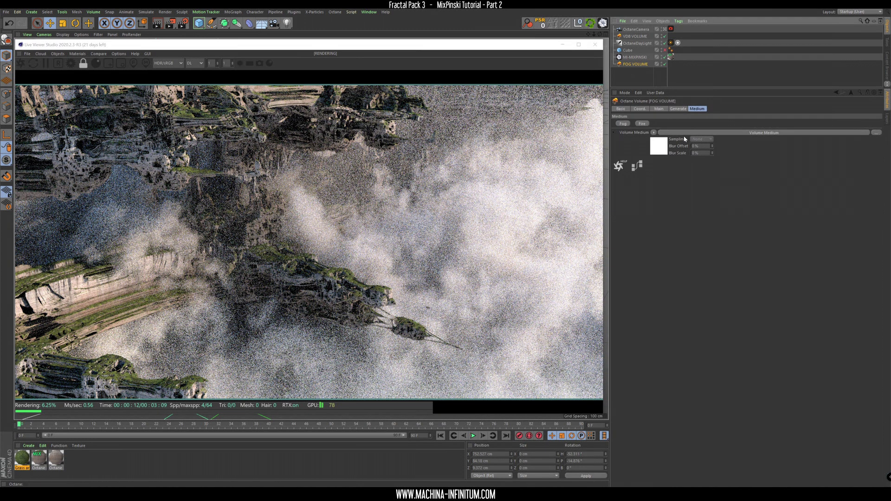
{"action": "left_click", "coordinate": [748, 135]}
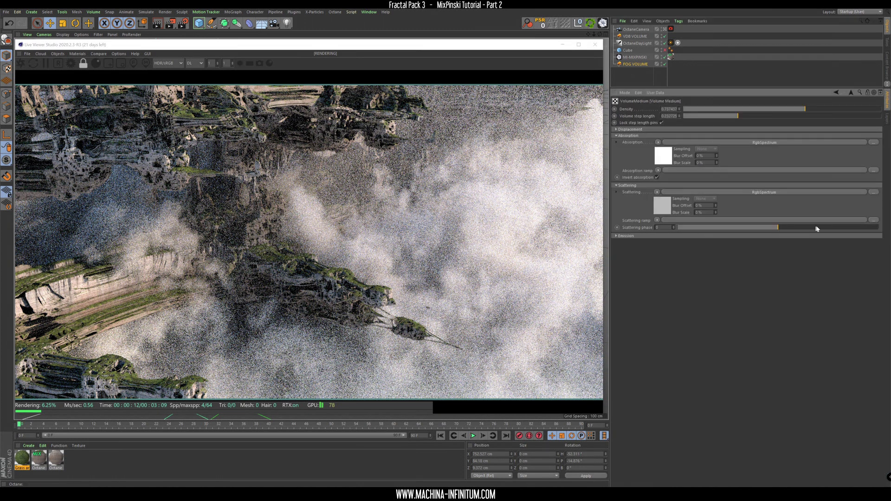
{"action": "left_click", "coordinate": [834, 228]}
{"action": "double_click", "coordinate": [665, 227]}
{"action": "type", "text": "0.7"}
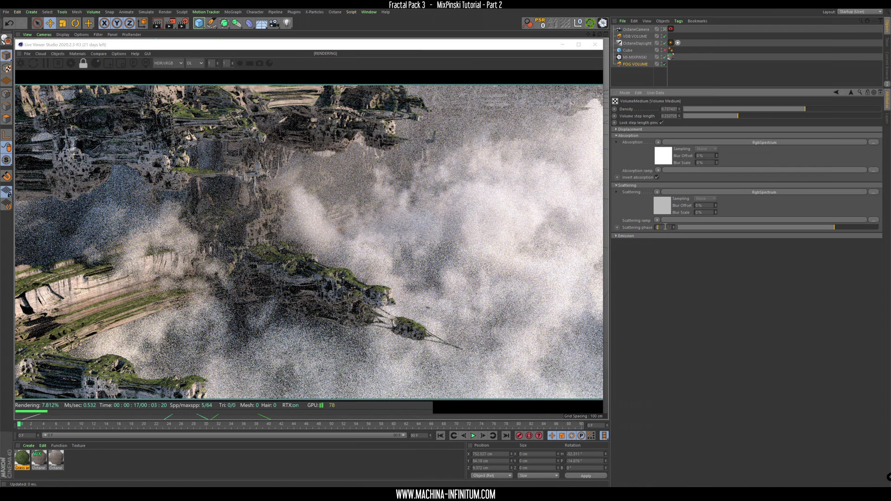
{"action": "key", "text": "Return"}
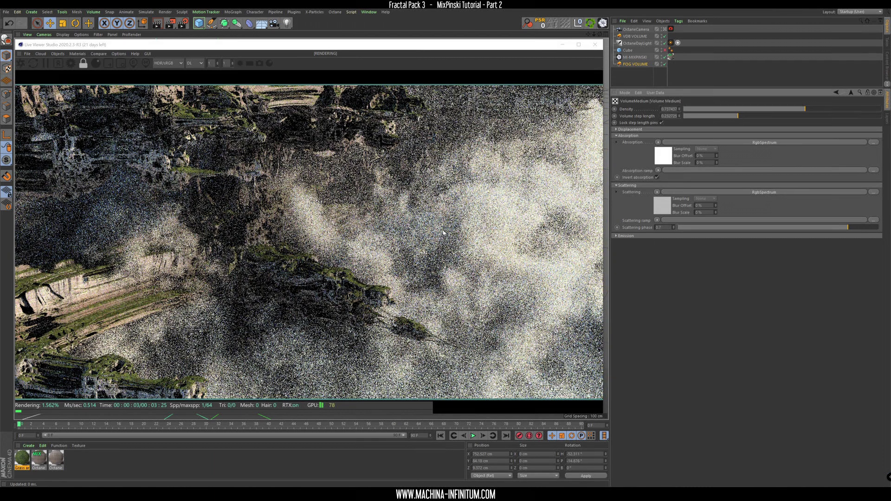
{"action": "left_click", "coordinate": [443, 232]}
{"action": "scroll", "coordinate": [443, 232], "scroll_direction": "down", "scroll_amount": 1}
{"action": "scroll", "coordinate": [443, 232], "scroll_direction": "down", "scroll_amount": 8}
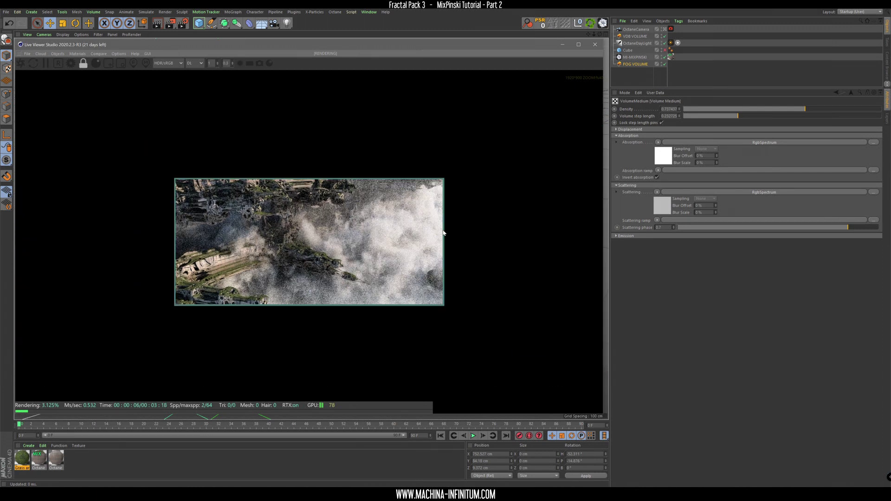
{"action": "scroll", "coordinate": [327, 246], "scroll_direction": "up", "scroll_amount": 6}
{"action": "scroll", "coordinate": [427, 244], "scroll_direction": "up", "scroll_amount": 3}
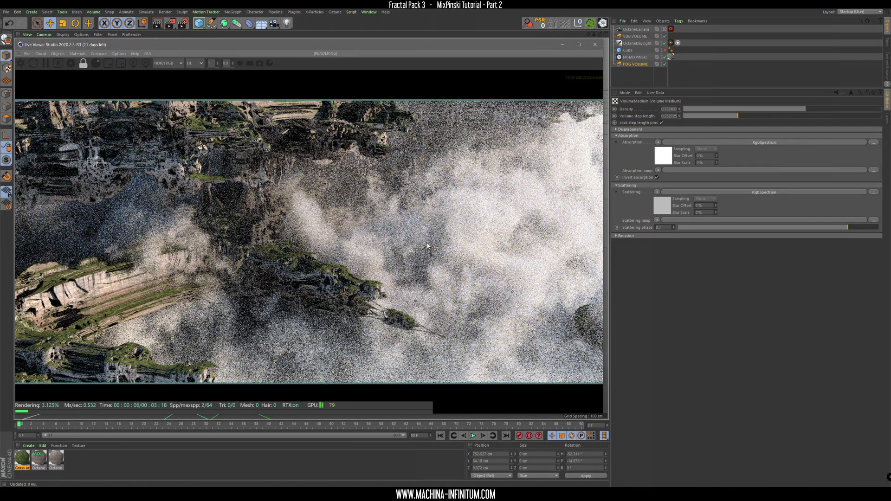
{"action": "scroll", "coordinate": [427, 246], "scroll_direction": "down", "scroll_amount": 1}
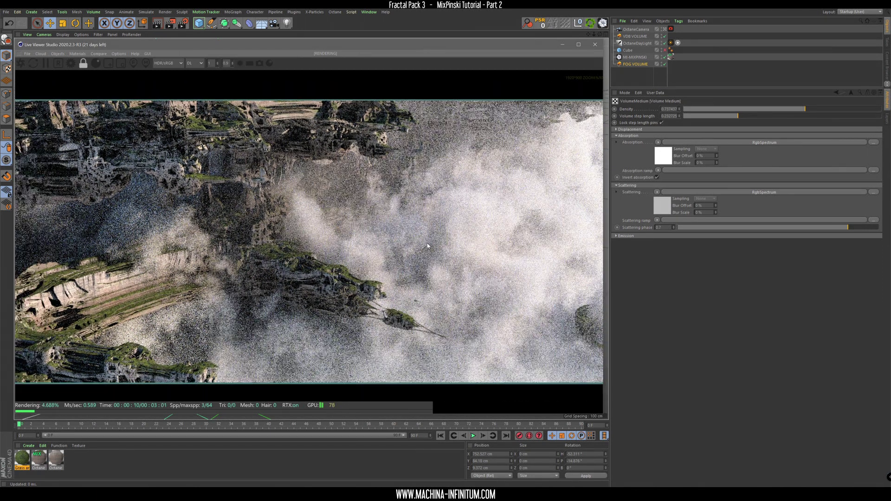